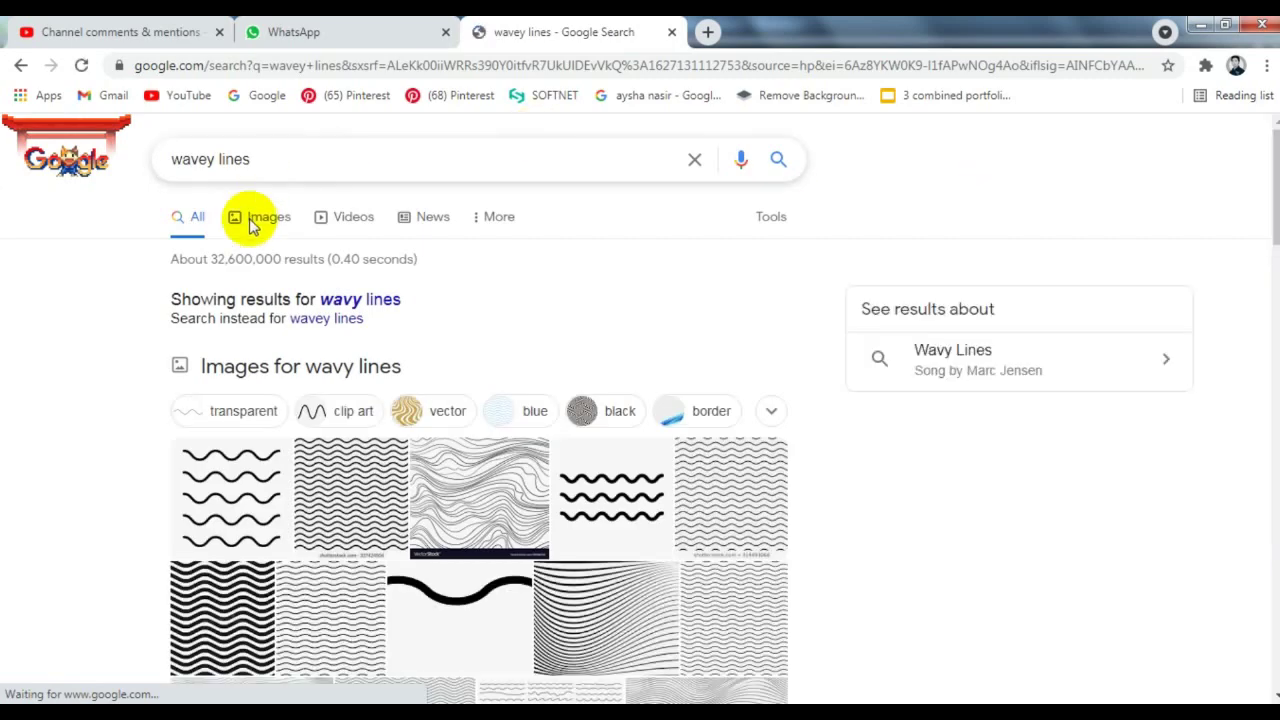
Show image results for wavy lines and copy the Alamy black-and-white background with vertically flowing stripes
left_click(356, 306)
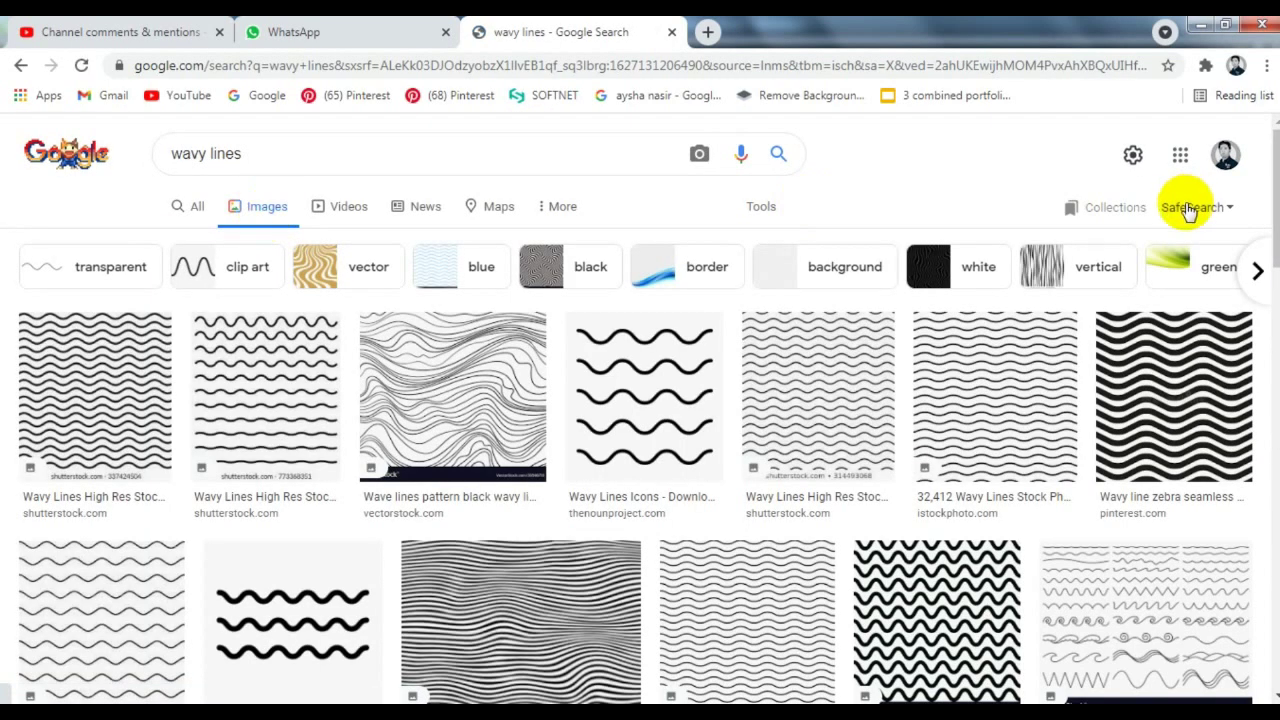
scroll(1187, 210, "down", 2)
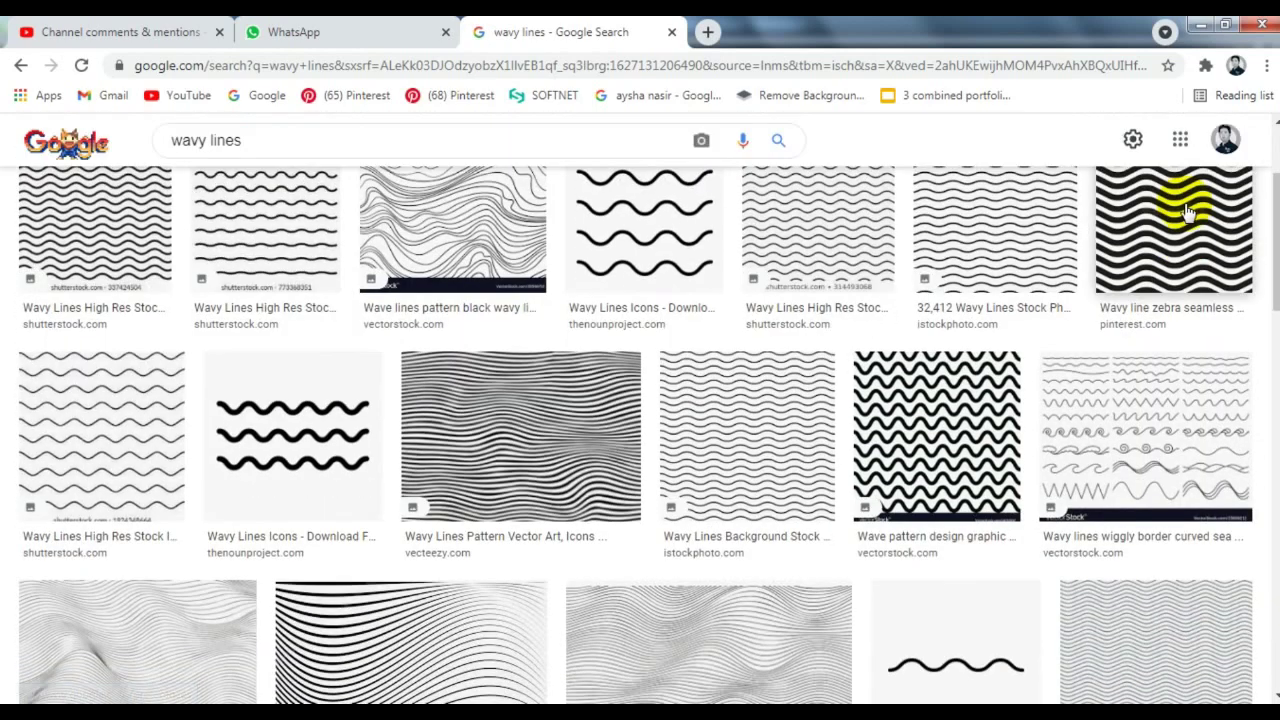
scroll(1187, 210, "down", 3)
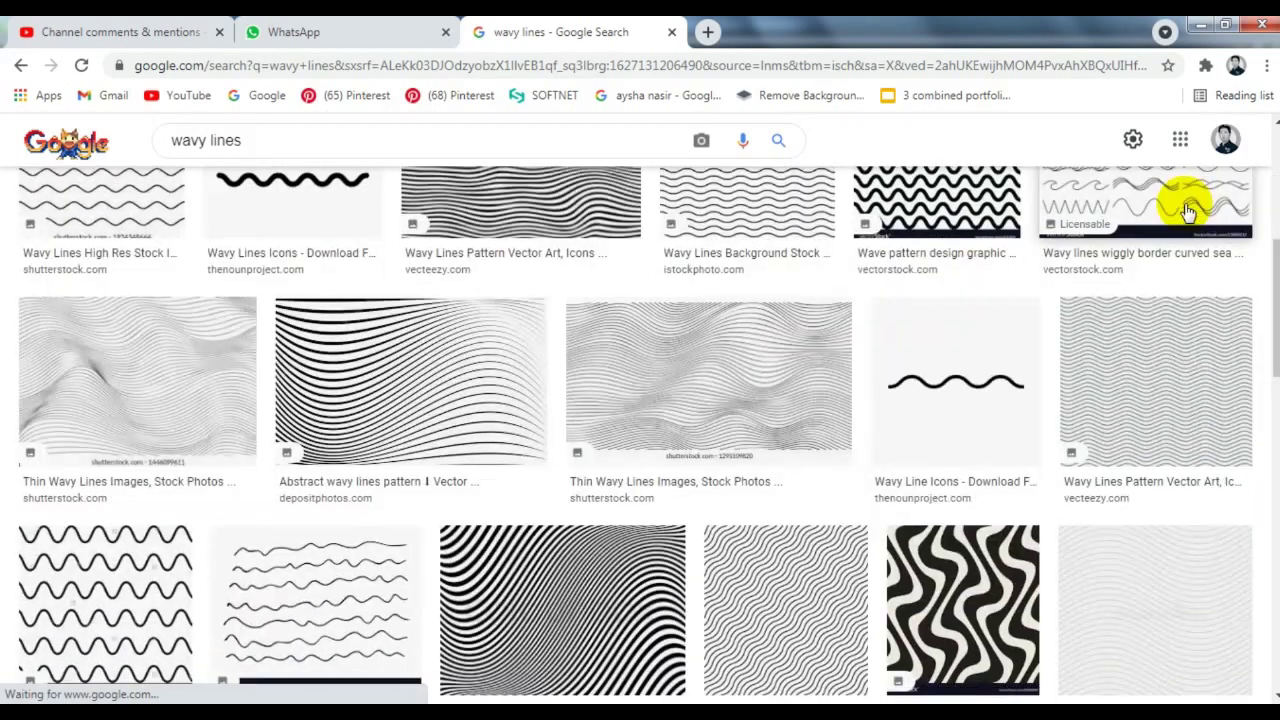
scroll(1187, 210, "down", 2)
scroll(1185, 208, "down", 3)
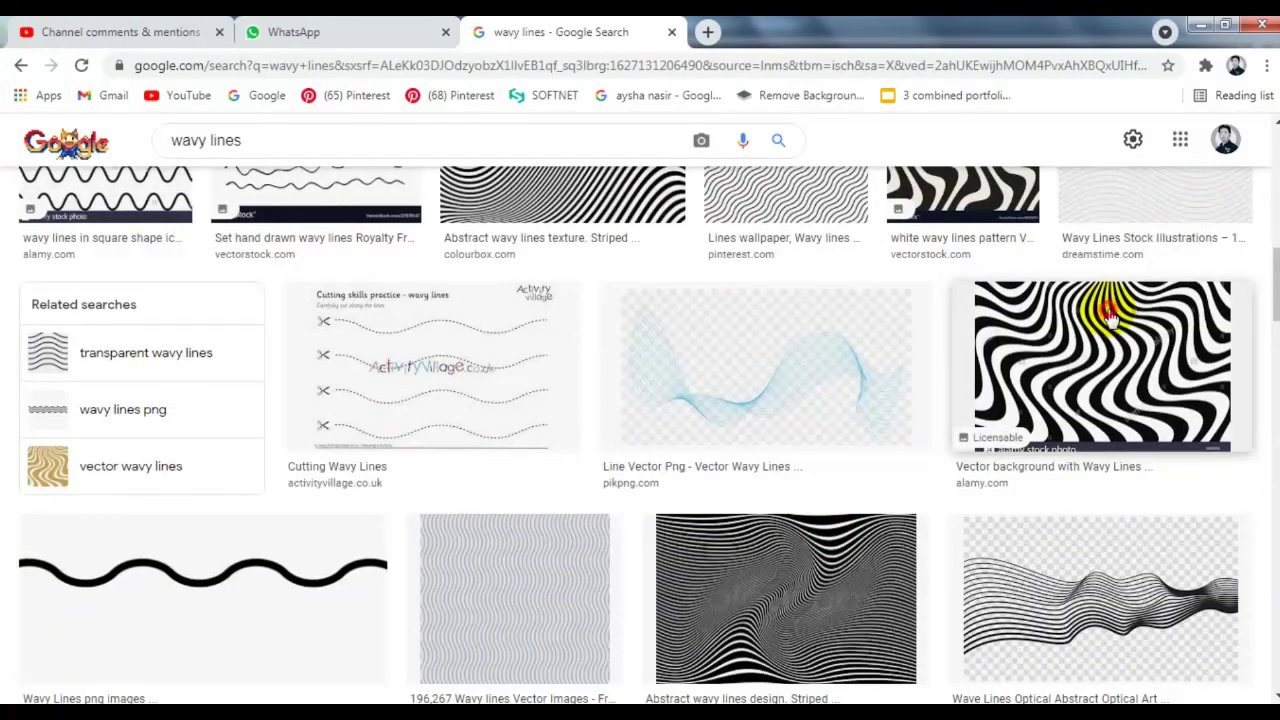
left_click(1110, 318)
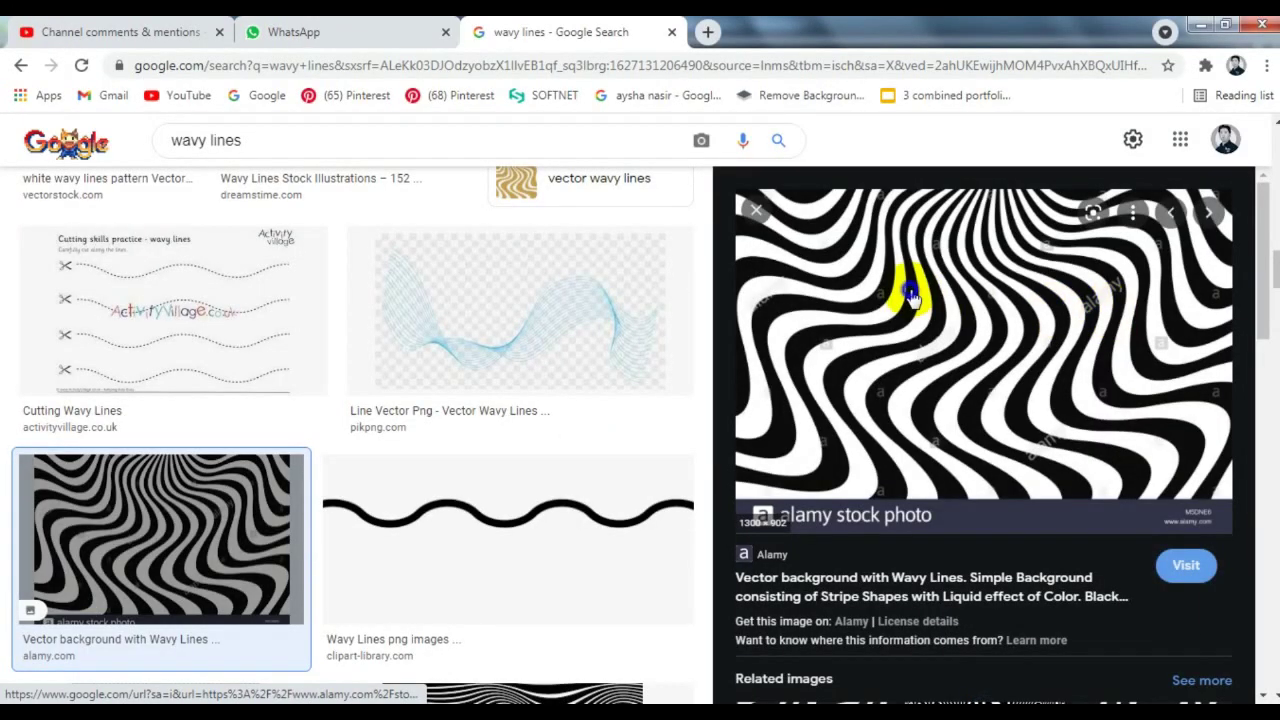
right_click(912, 297)
left_click(945, 513)
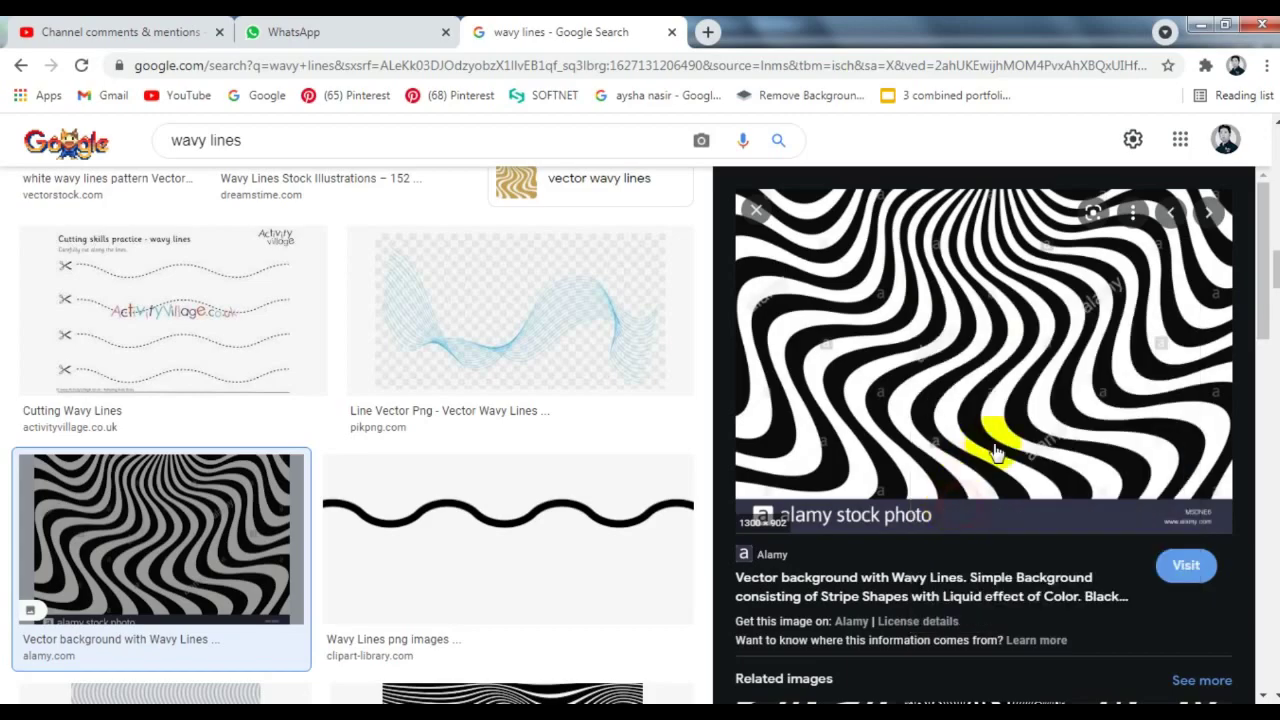
Switch to CorelDRAW and paste the copied Alamy wavy-line image into the blank document
left_click(302, 712)
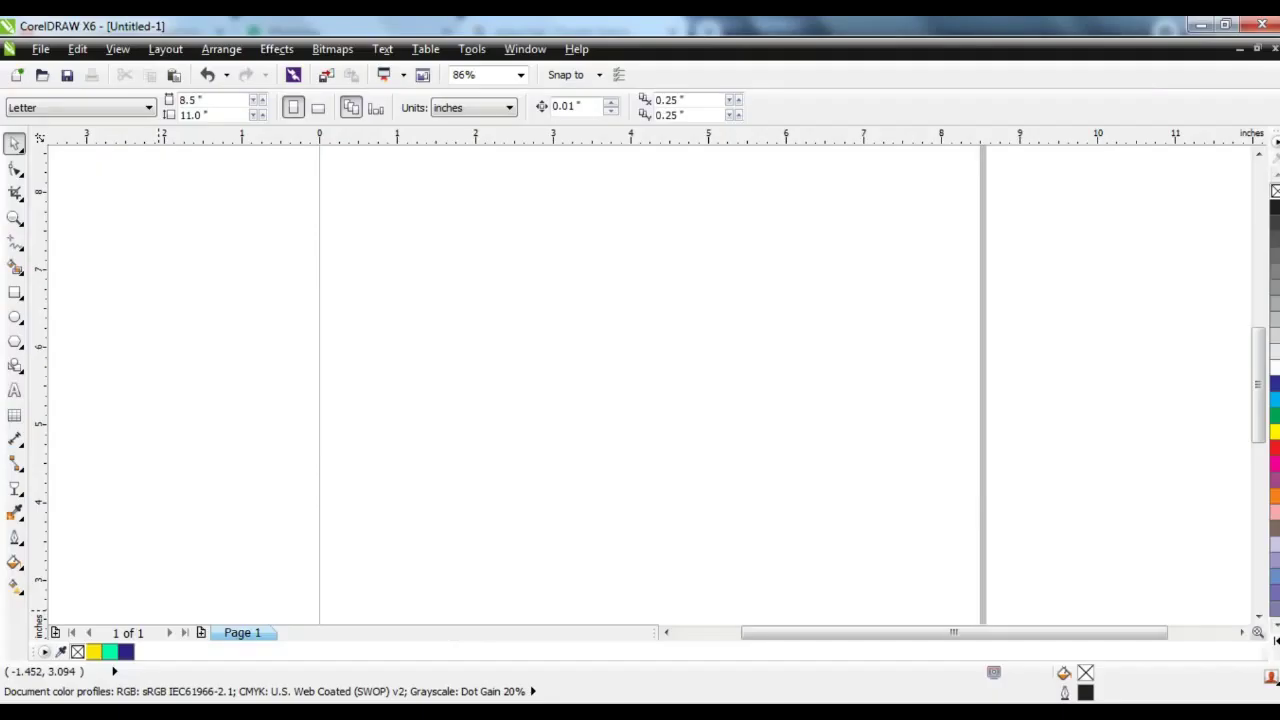
right_click(527, 287)
left_click(545, 403)
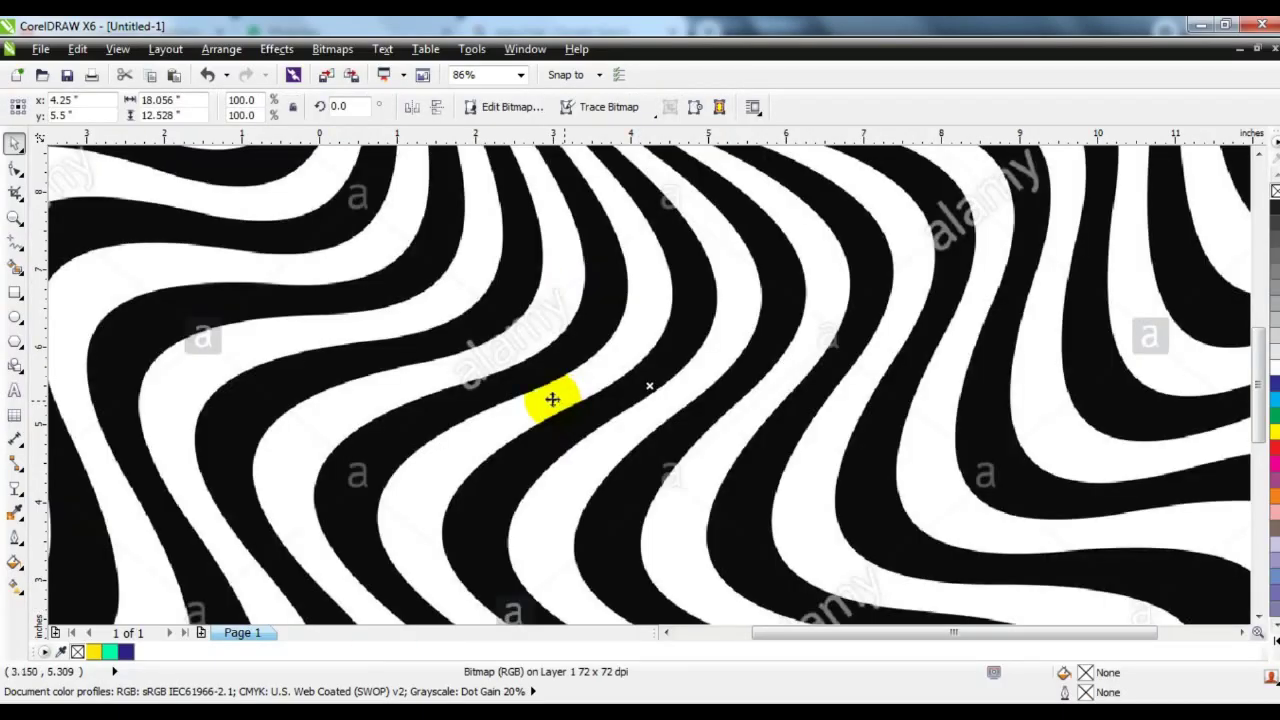
left_click(15, 217)
right_click(543, 286)
right_click(600, 303)
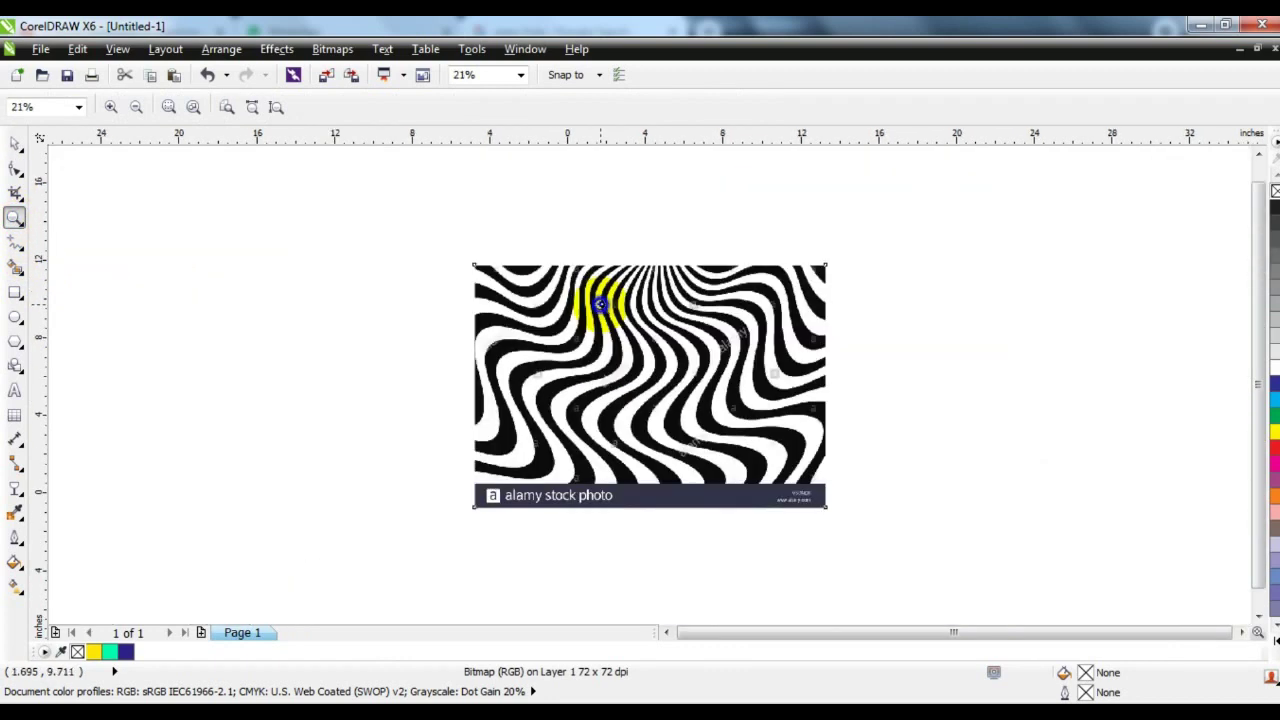
left_click(15, 145)
Return to the browser's wavy lines image results and copy the Pinterest wavy line optical illusion image
left_click(100, 712)
scroll(843, 343, "down", 4)
scroll(591, 320, "down", 2)
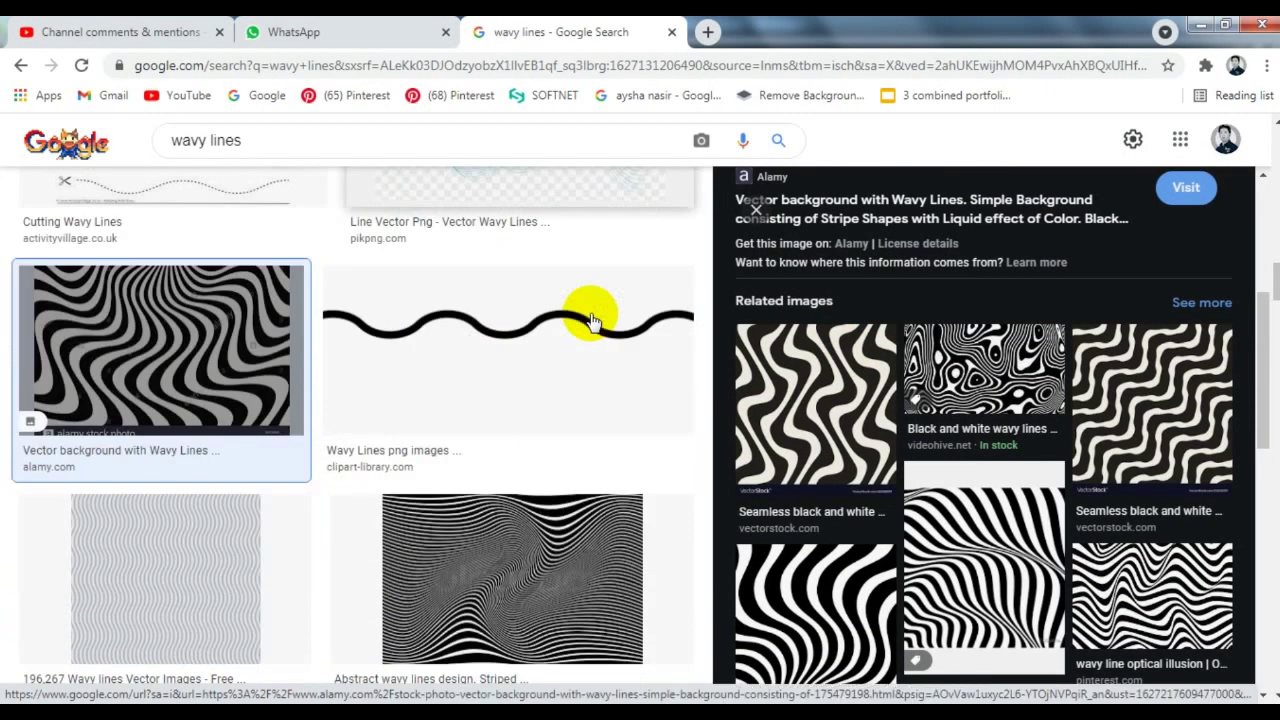
scroll(591, 320, "down", 3)
scroll(593, 320, "down", 4)
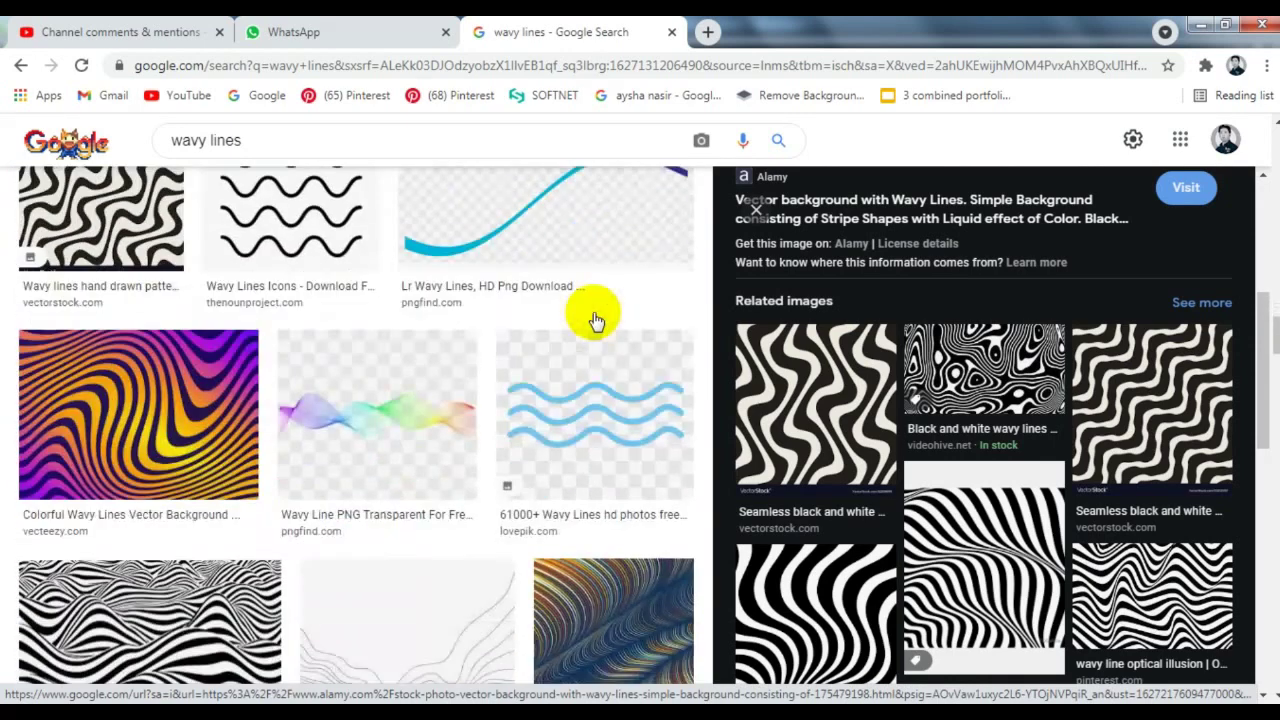
scroll(593, 318, "down", 2)
scroll(593, 312, "down", 3)
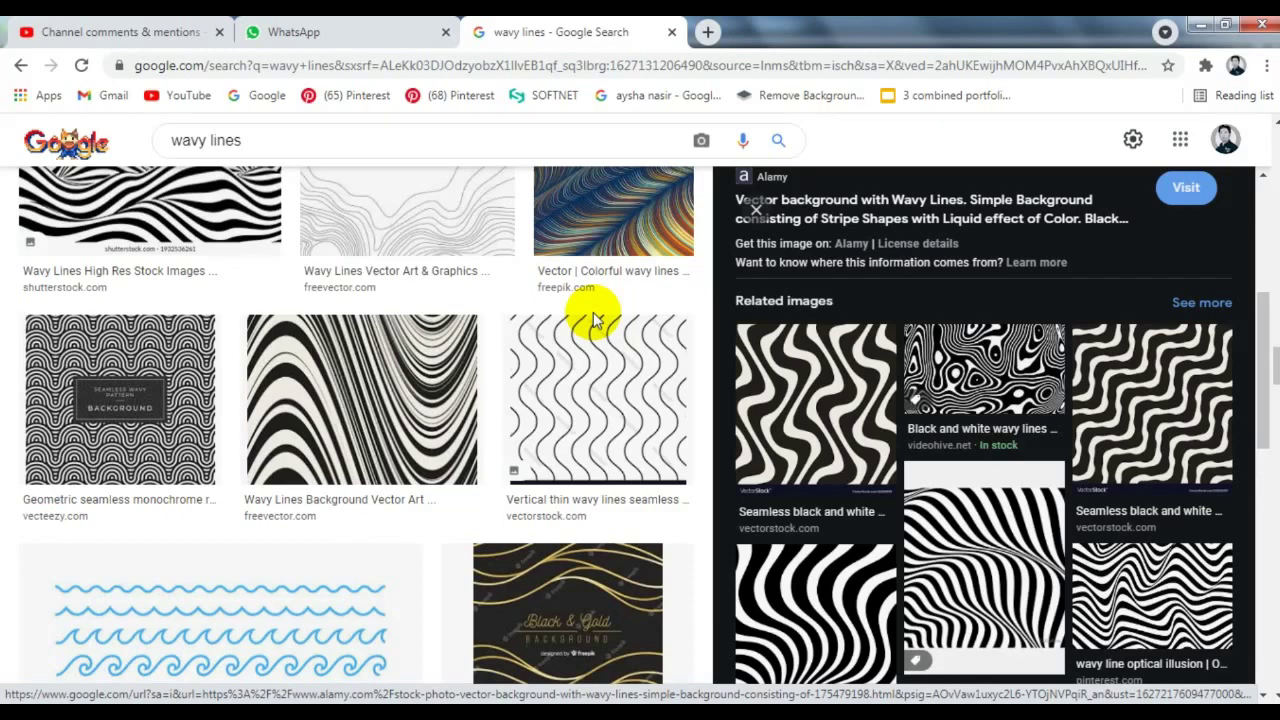
scroll(593, 312, "down", 7)
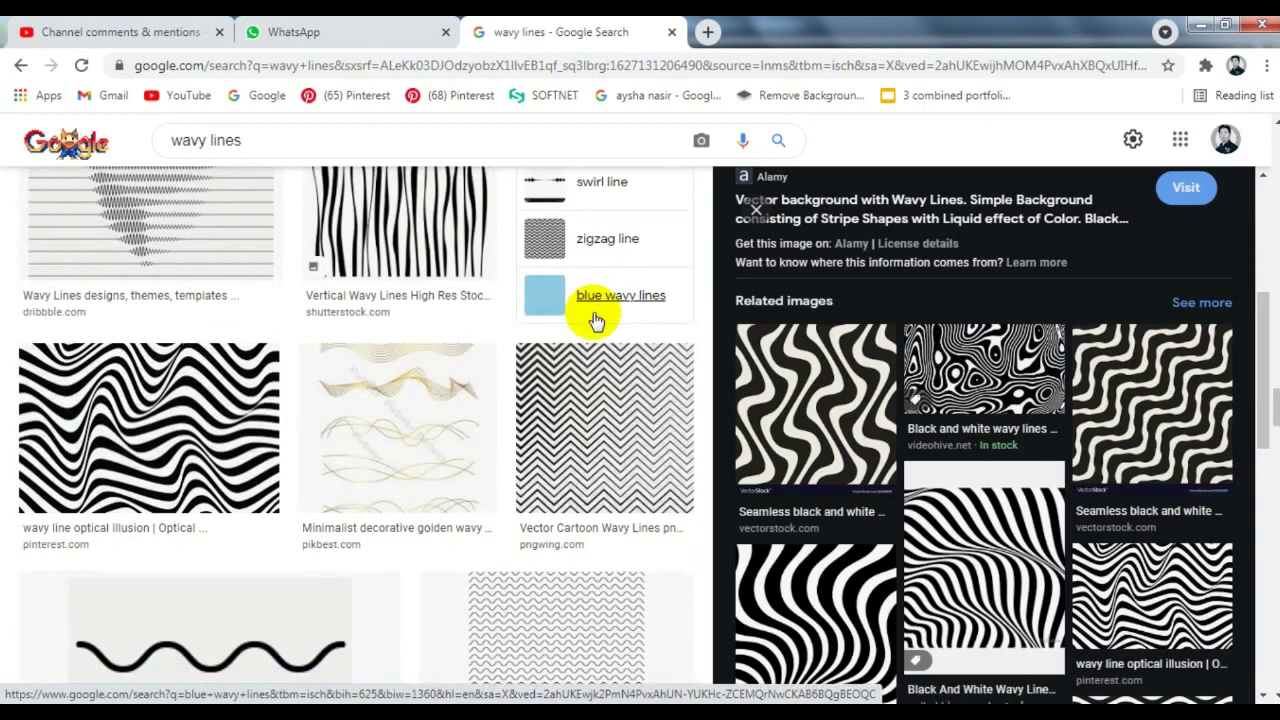
left_click(180, 380)
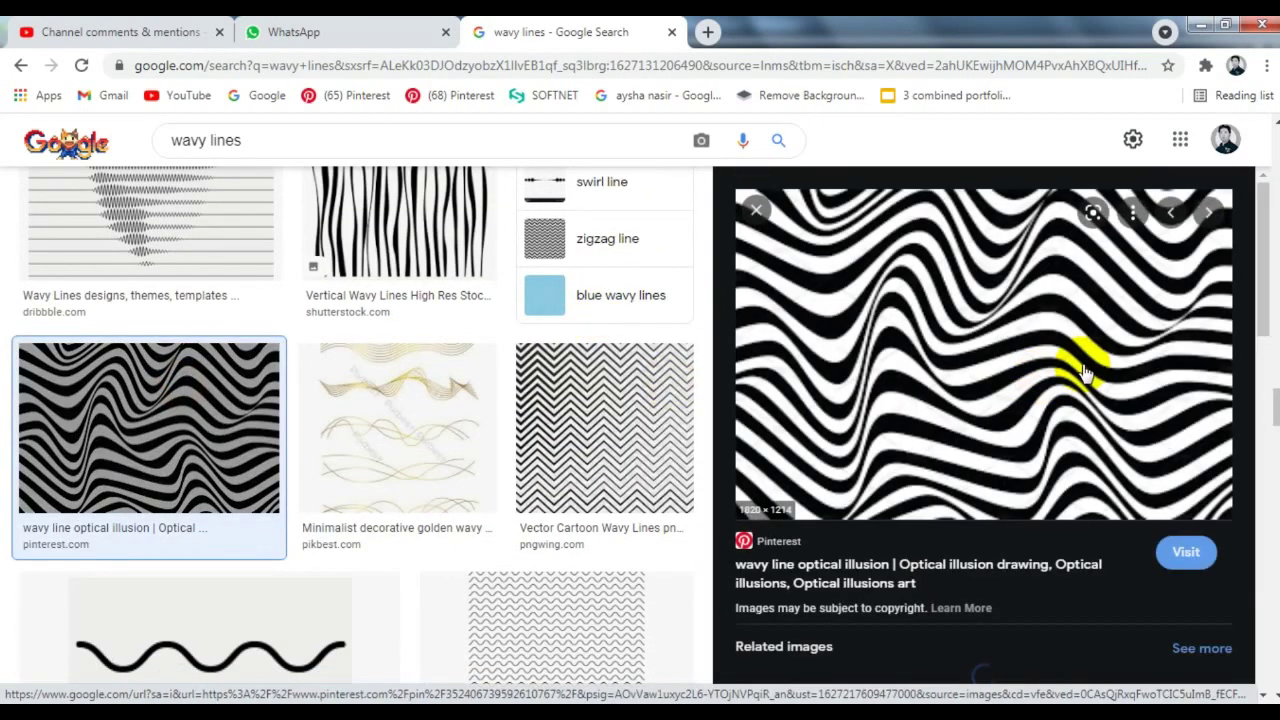
right_click(1002, 316)
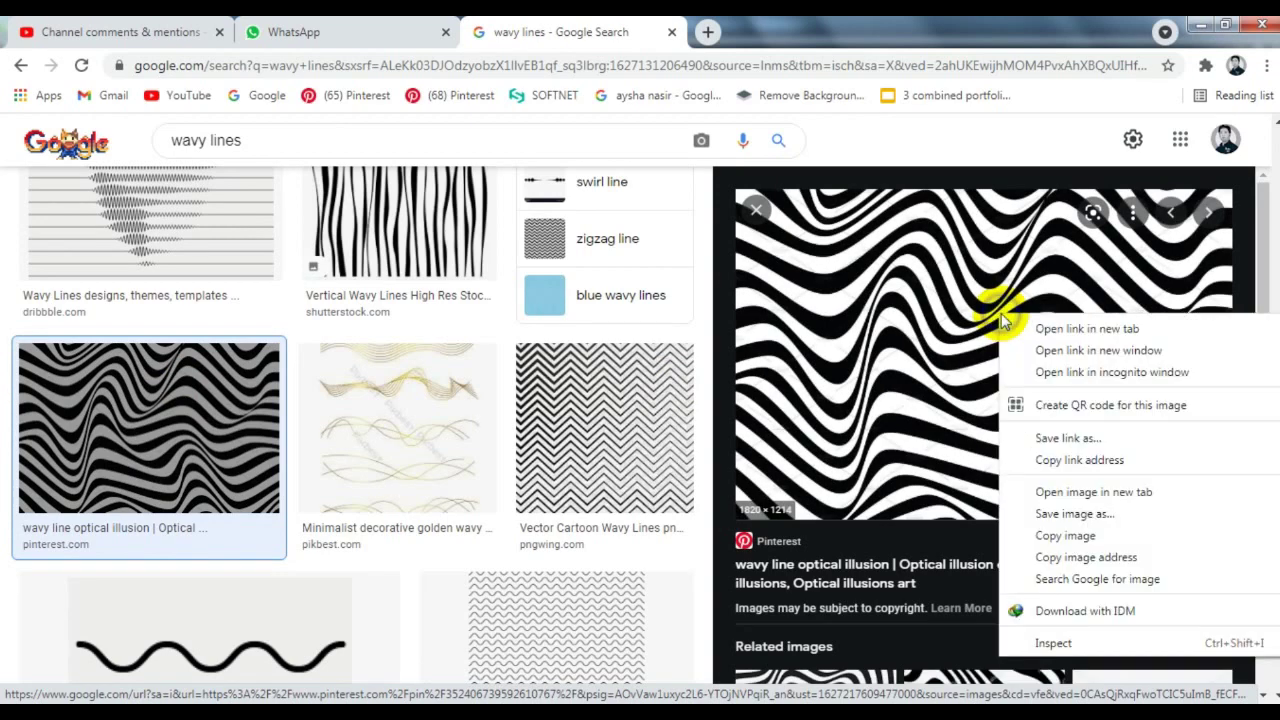
left_click(1042, 536)
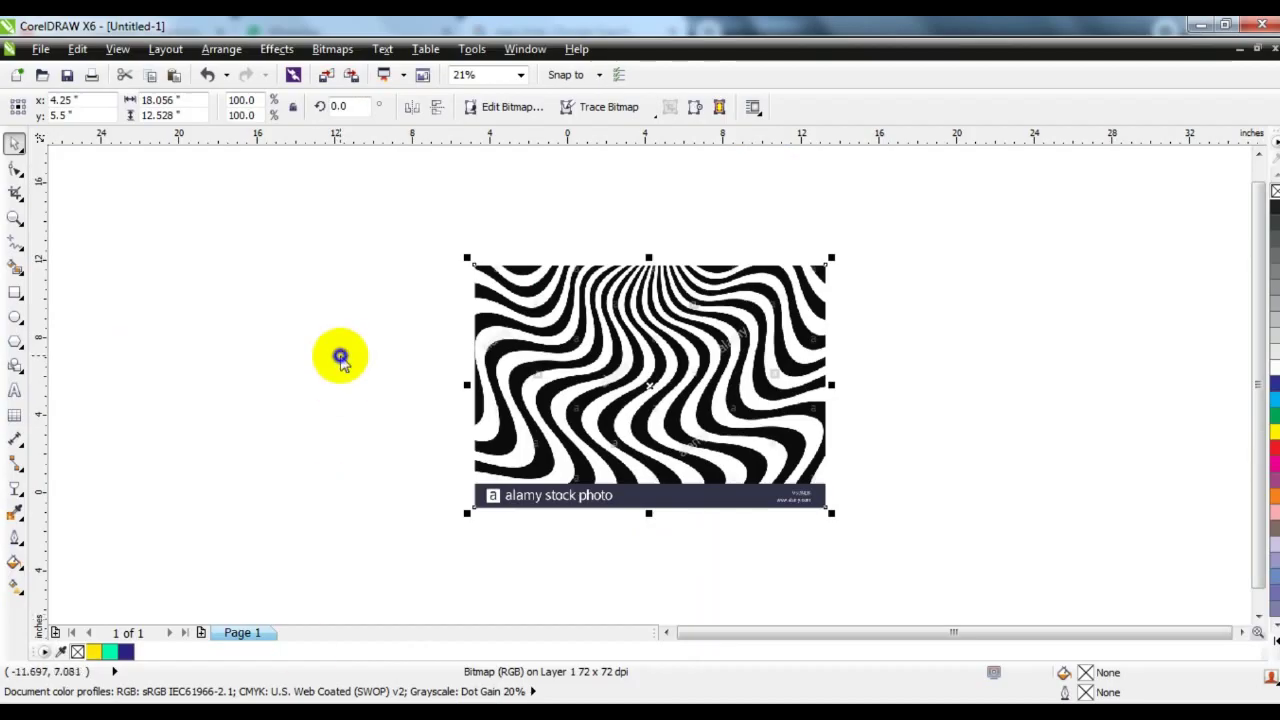
Paste the optical illusion image into the CorelDRAW document and place it to the right of the first pattern
right_click(340, 358)
left_click(384, 478)
left_click_drag(576, 385, 1088, 383)
left_click(1240, 634)
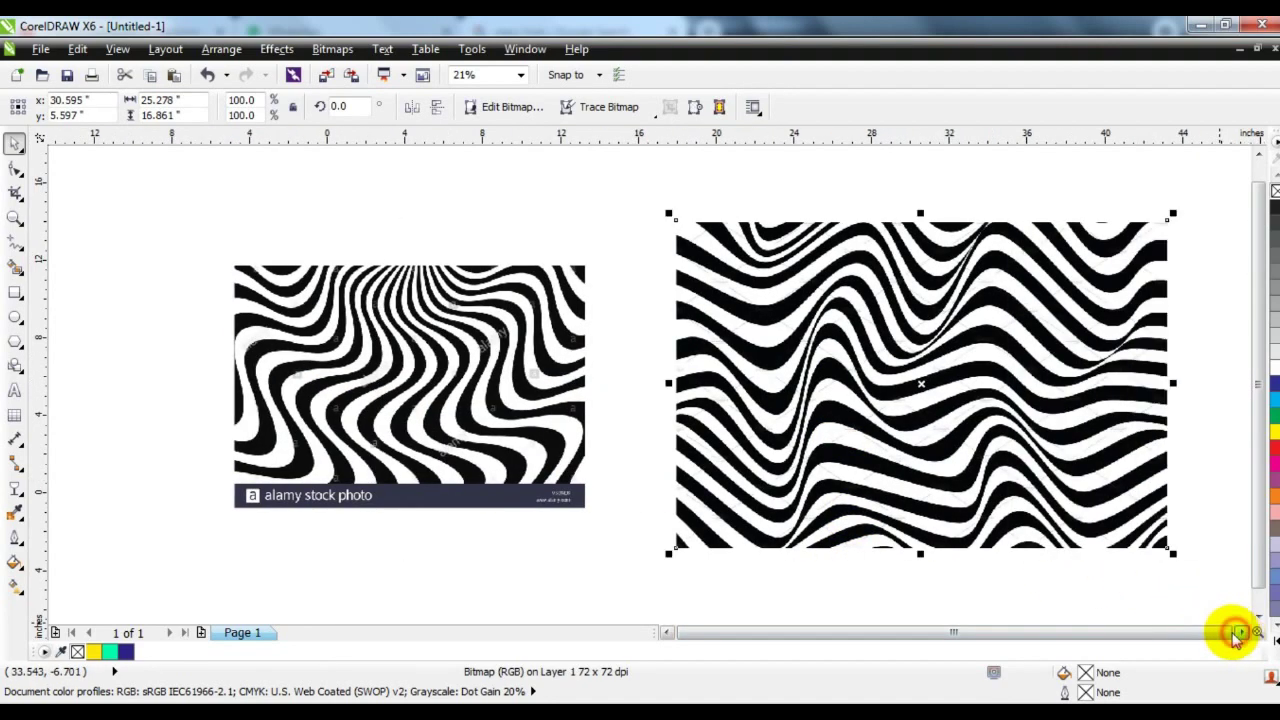
left_click_drag(886, 440, 863, 440)
left_click(546, 219)
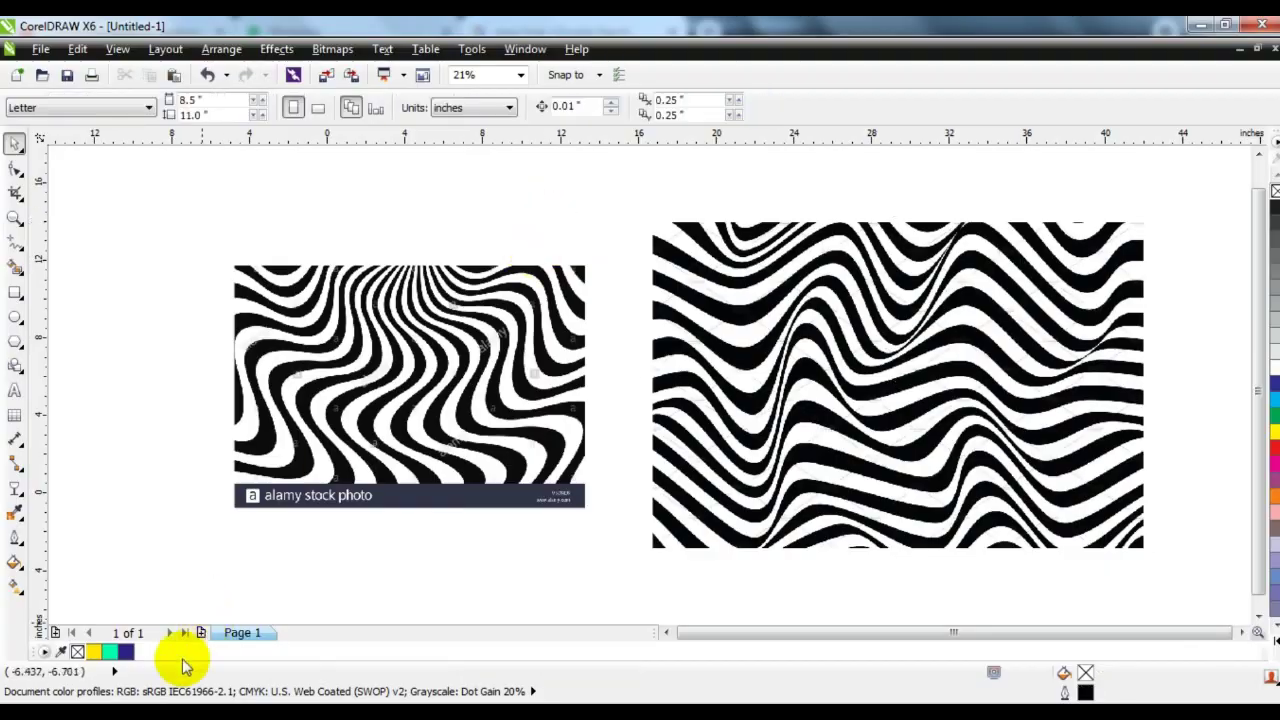
Switch to the browser and search Google Images for "png student"
left_click(190, 712)
left_click_drag(244, 142, 154, 151)
type("png student")
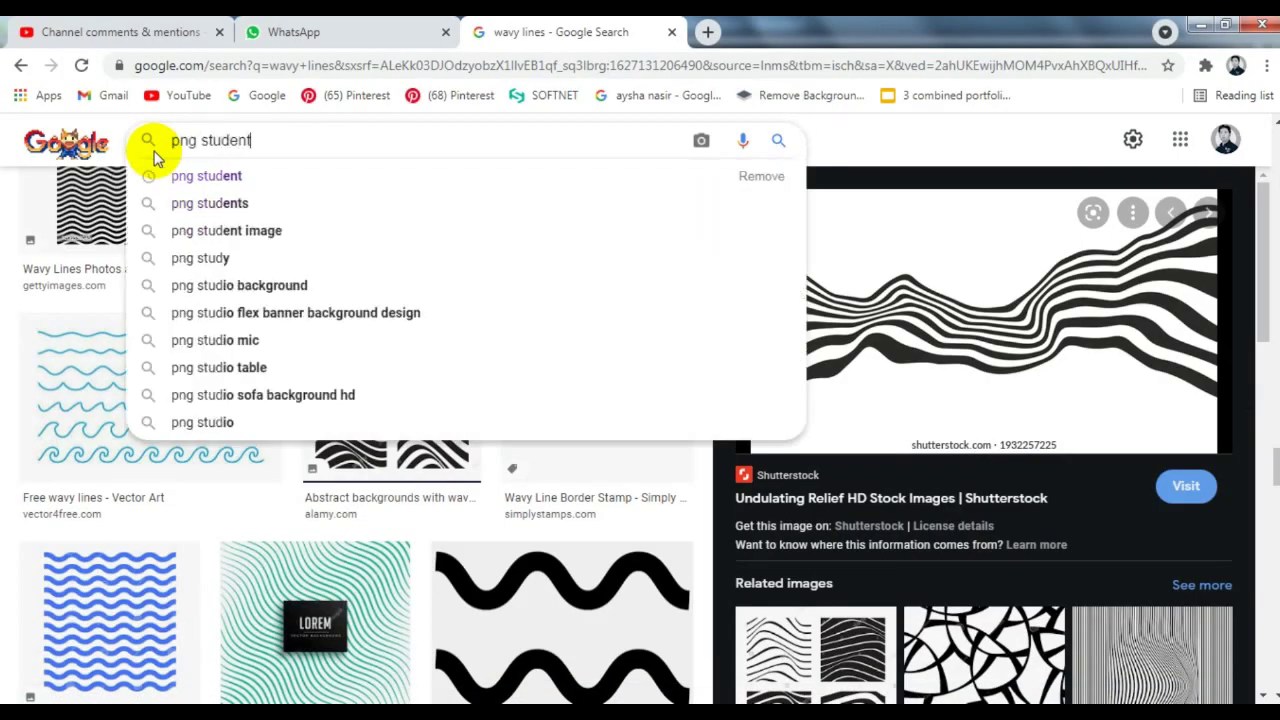
key("Return")
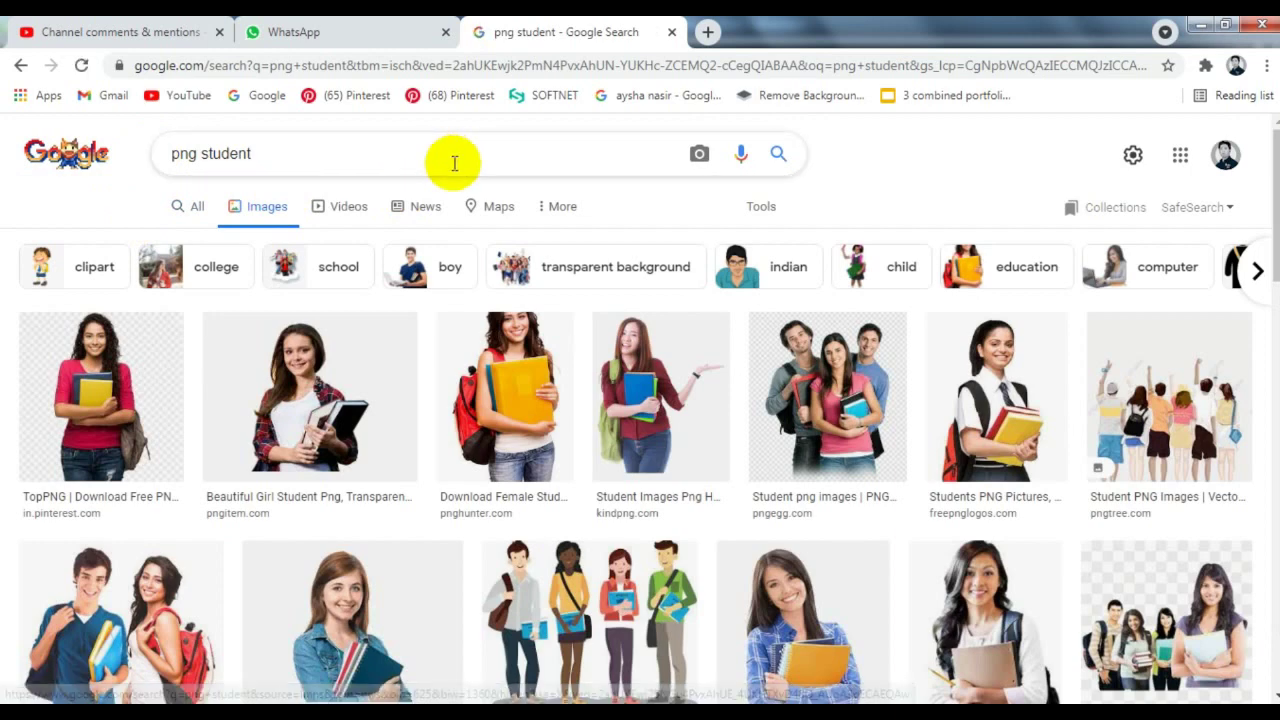
Open the PNGitem page of the girl student holding books and download the transparent PNG
left_click(317, 400)
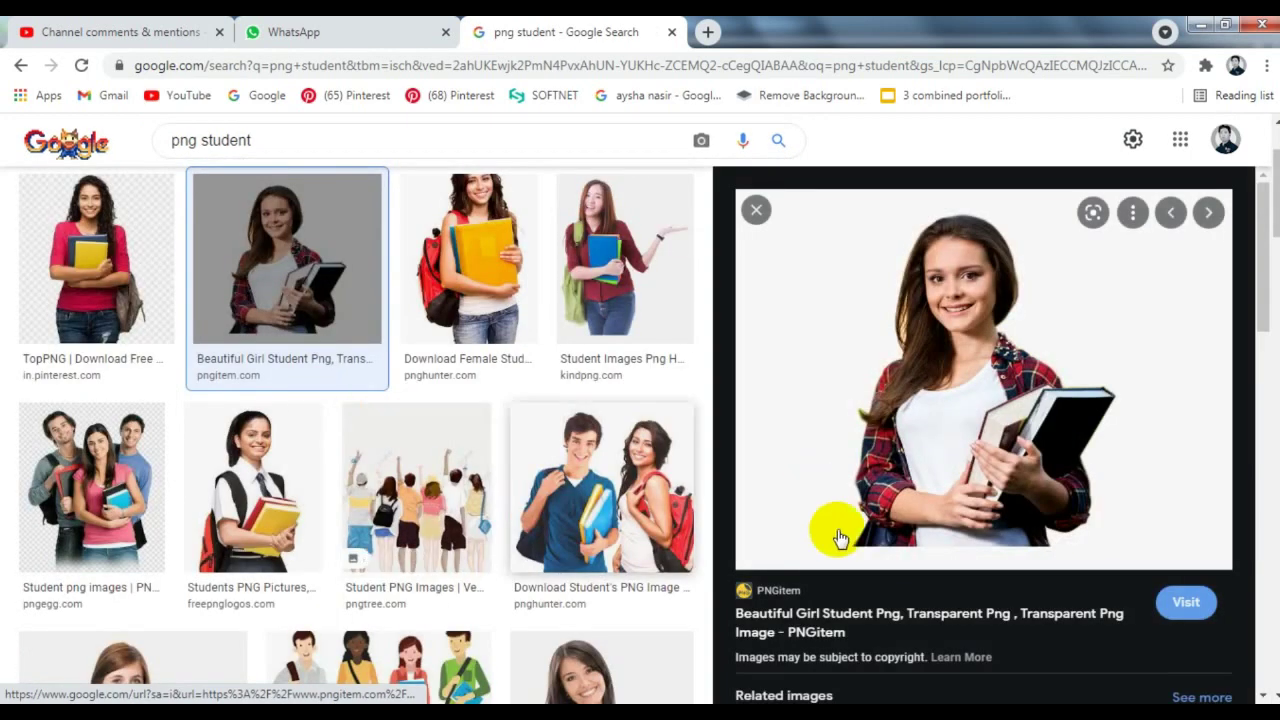
left_click(790, 592)
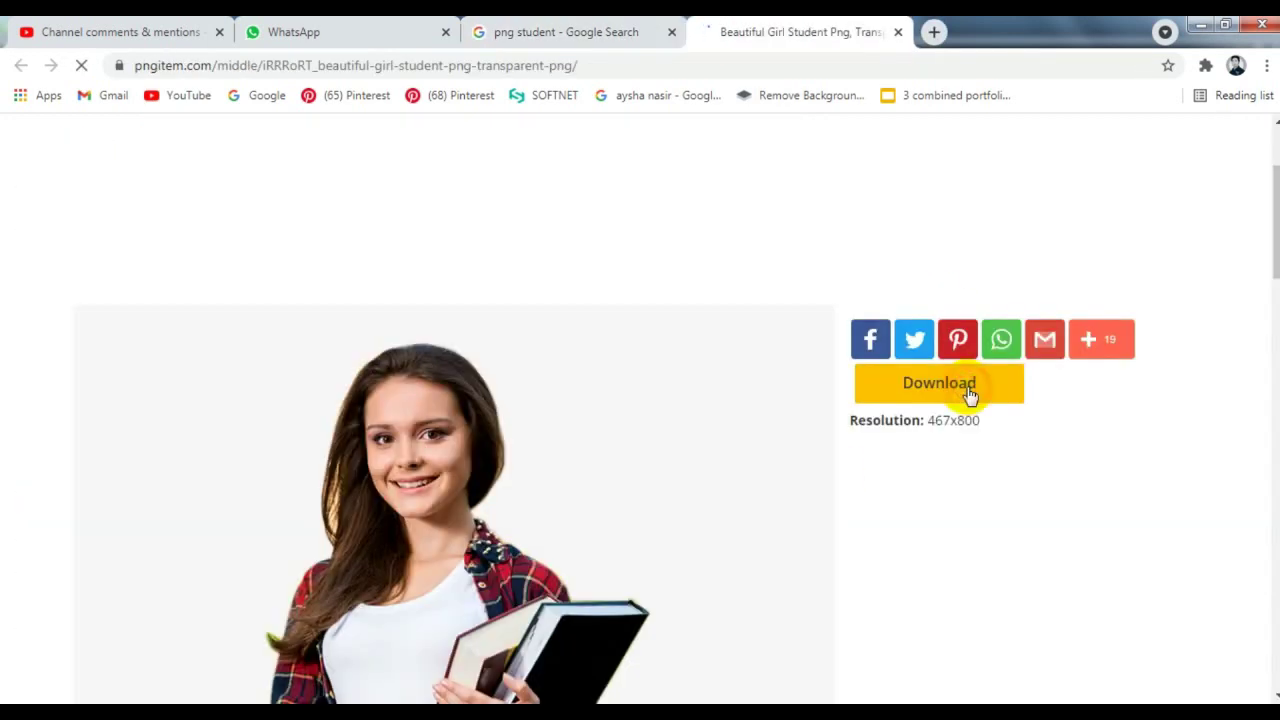
left_click(965, 382)
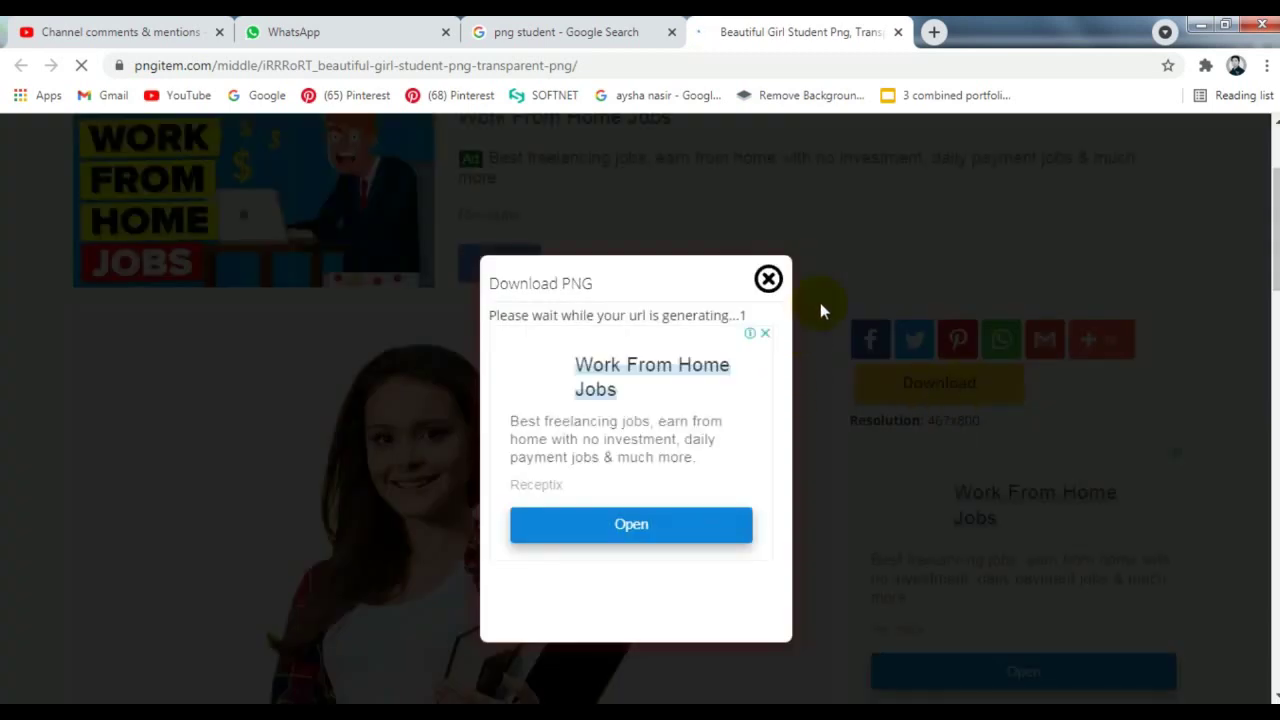
left_click(586, 597)
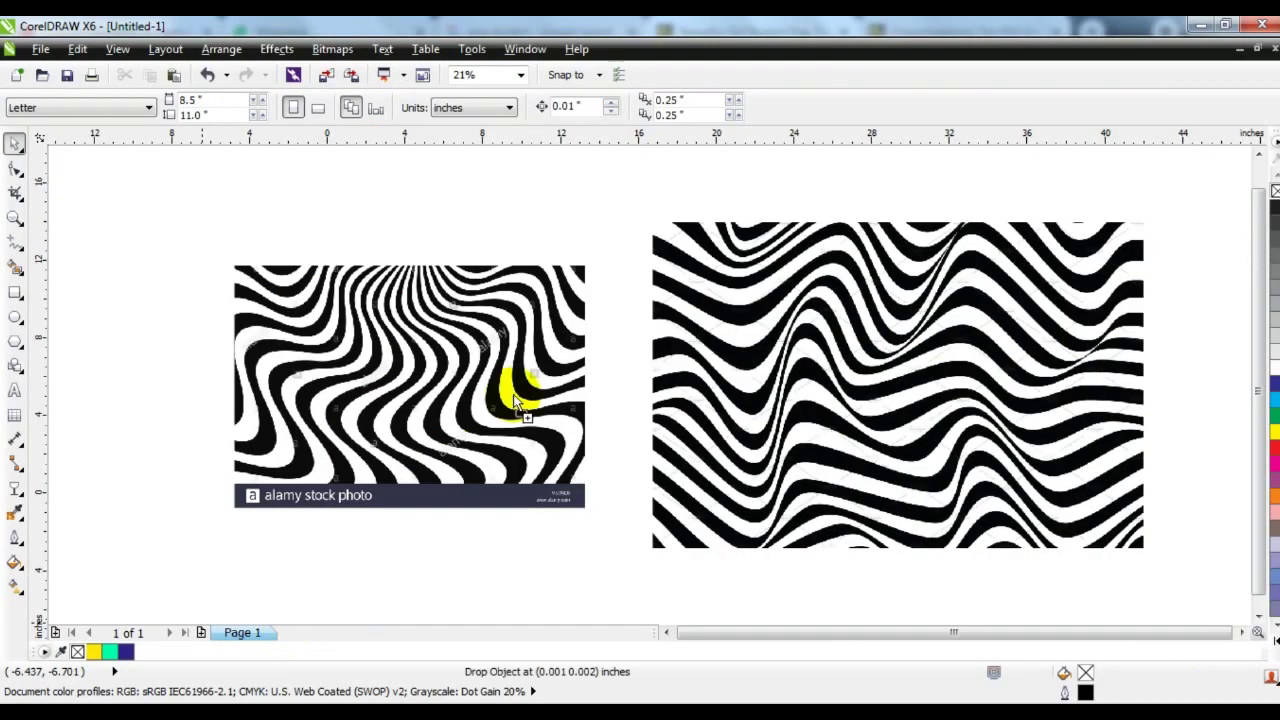
Place the downloaded student picture in the CorelDRAW document, and shrink and gather all three images off the page to its right
left_click(513, 392)
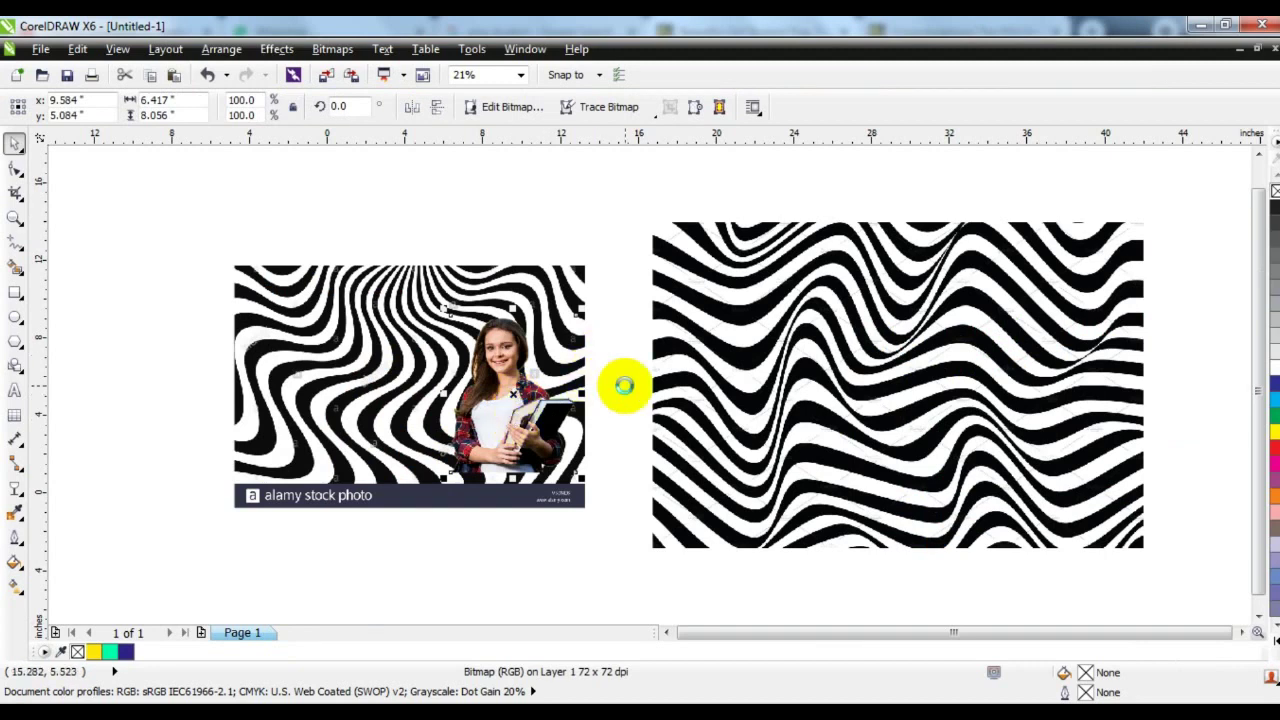
scroll(623, 386, "down", 3)
left_click_drag(574, 405, 967, 375)
left_click_drag(731, 366, 760, 435)
left_click_drag(617, 240, 782, 367)
left_click_drag(700, 349, 772, 386)
left_click(788, 446)
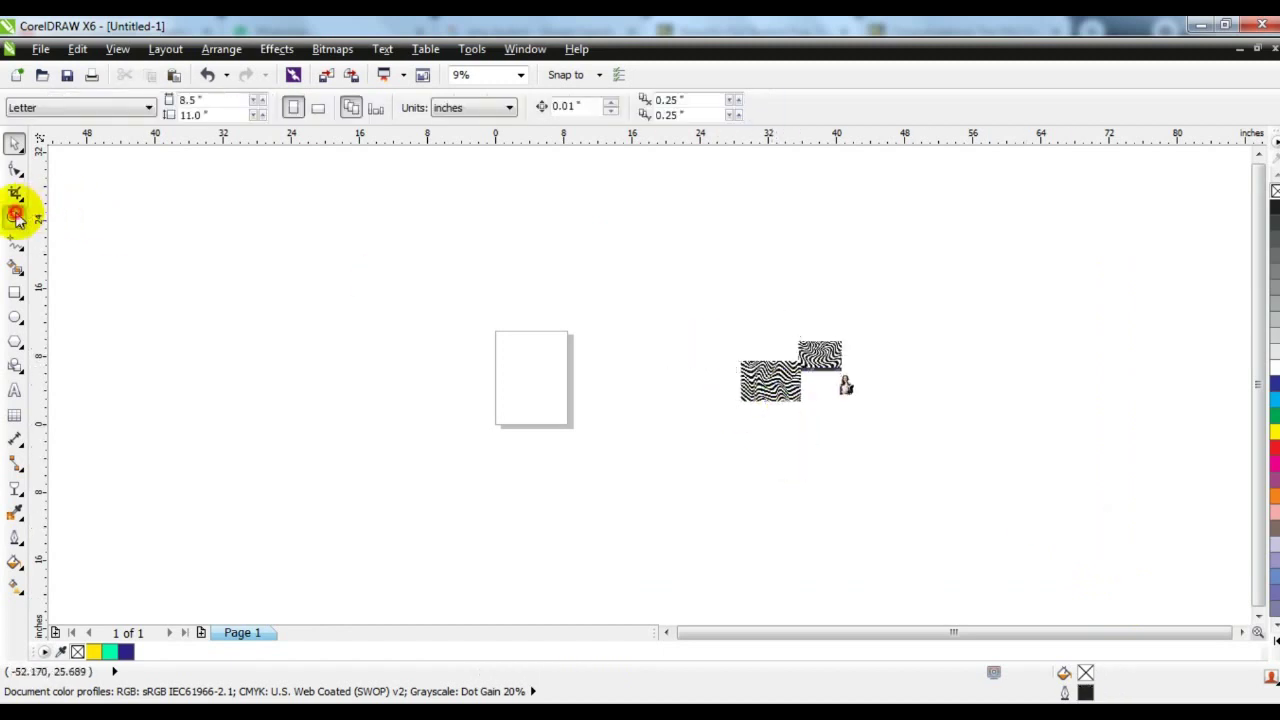
Draw a square about 9.39 inches per side in the empty space between the page and the images
left_click(15, 217)
left_click_drag(528, 298, 870, 442)
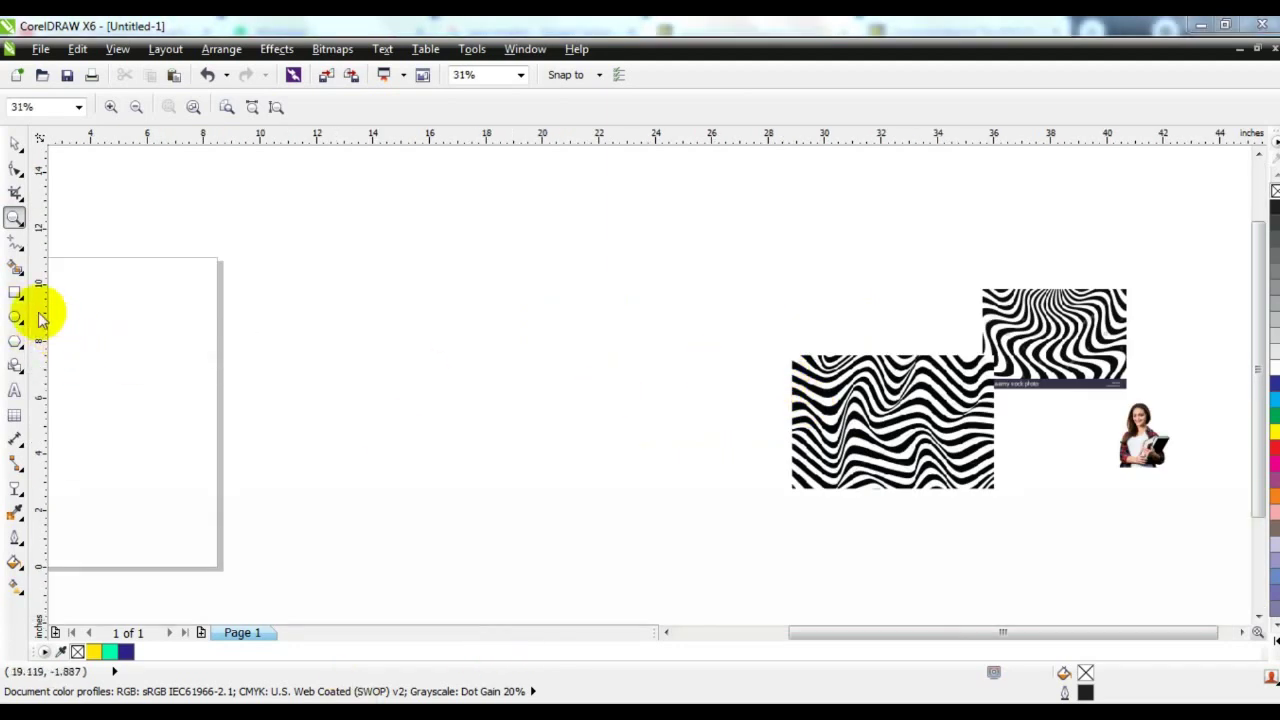
left_click(16, 293)
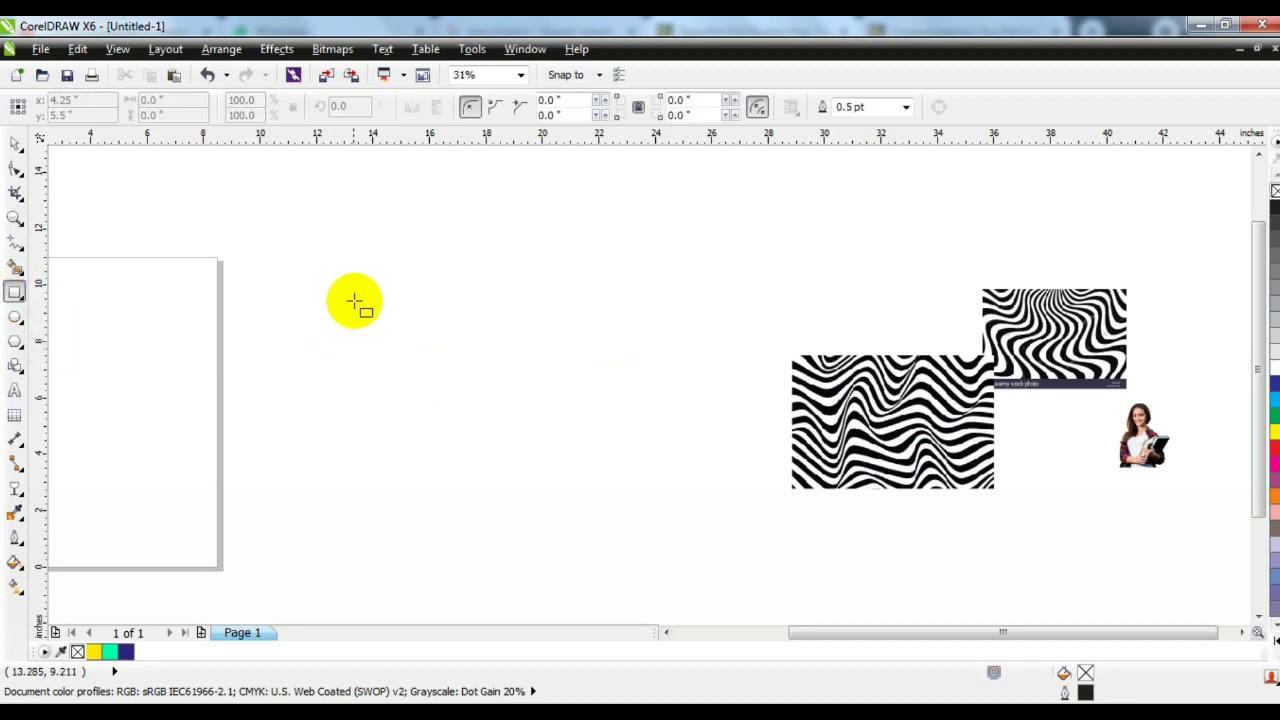
left_click_drag(362, 268, 485, 532)
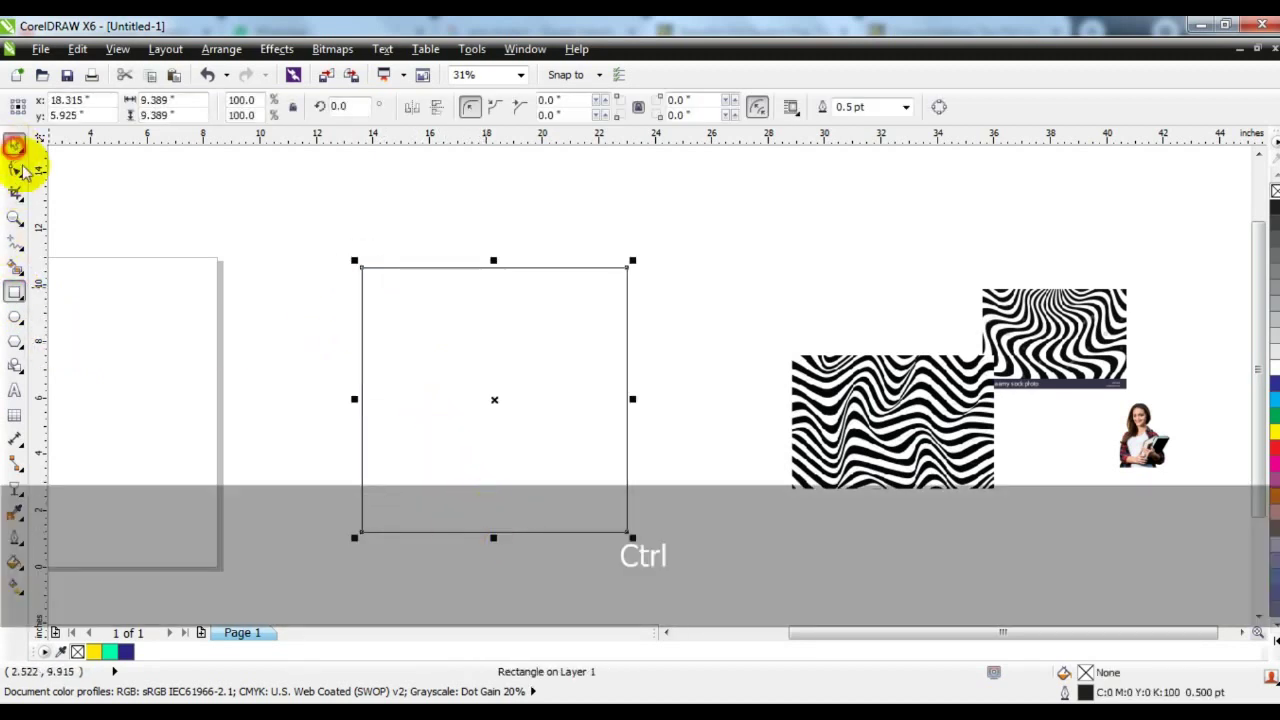
Fill the square with a uniform dark blue-violet, CMYK 98, 100, 4, 21
left_click(14, 218)
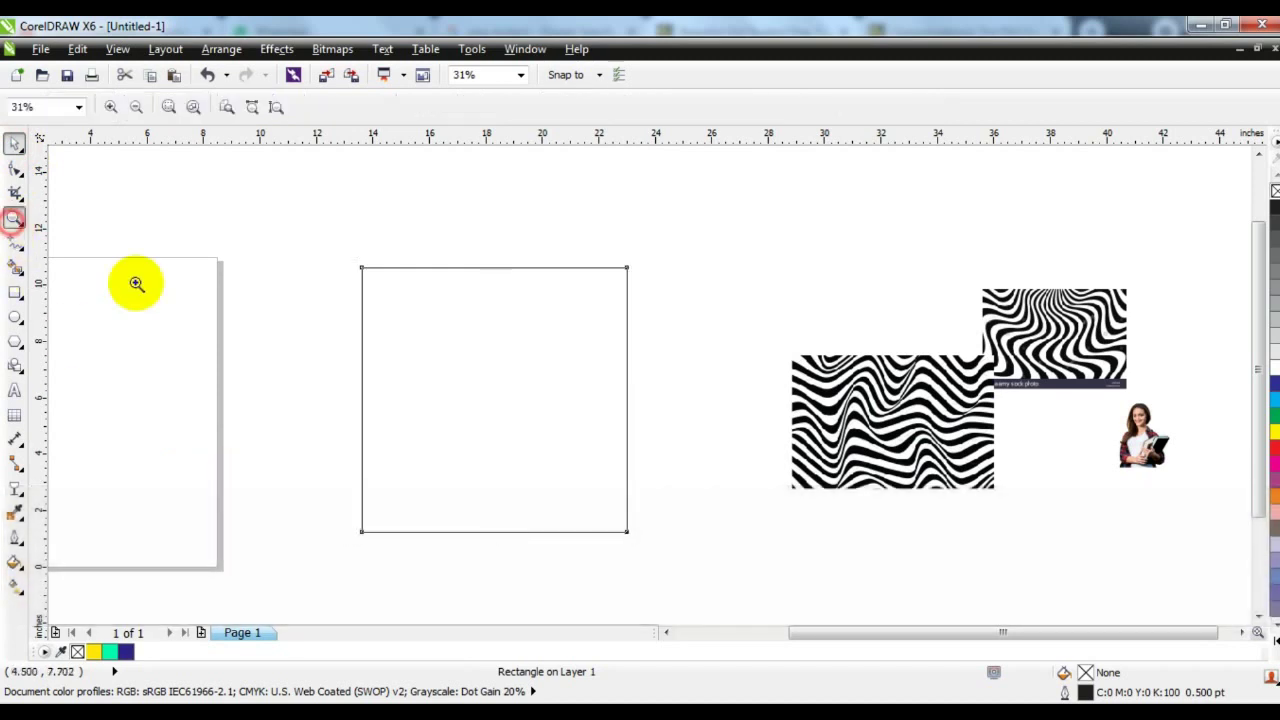
left_click_drag(333, 241, 673, 543)
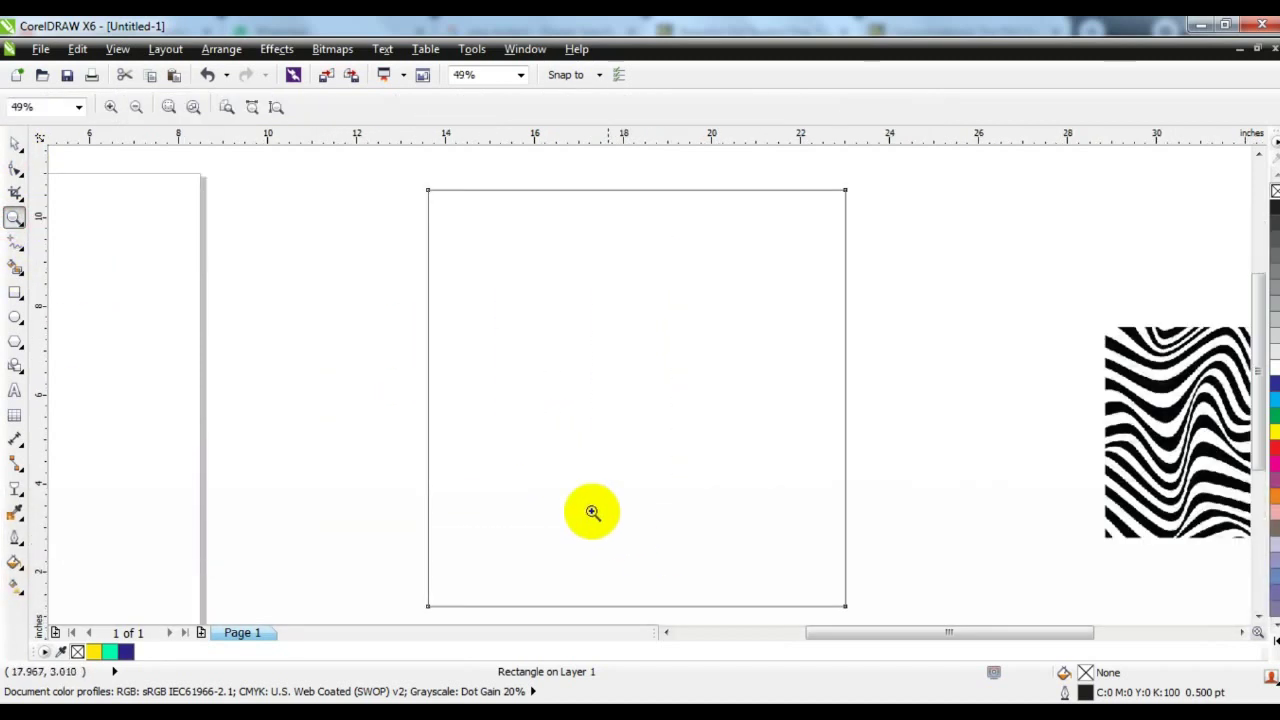
left_click(17, 147)
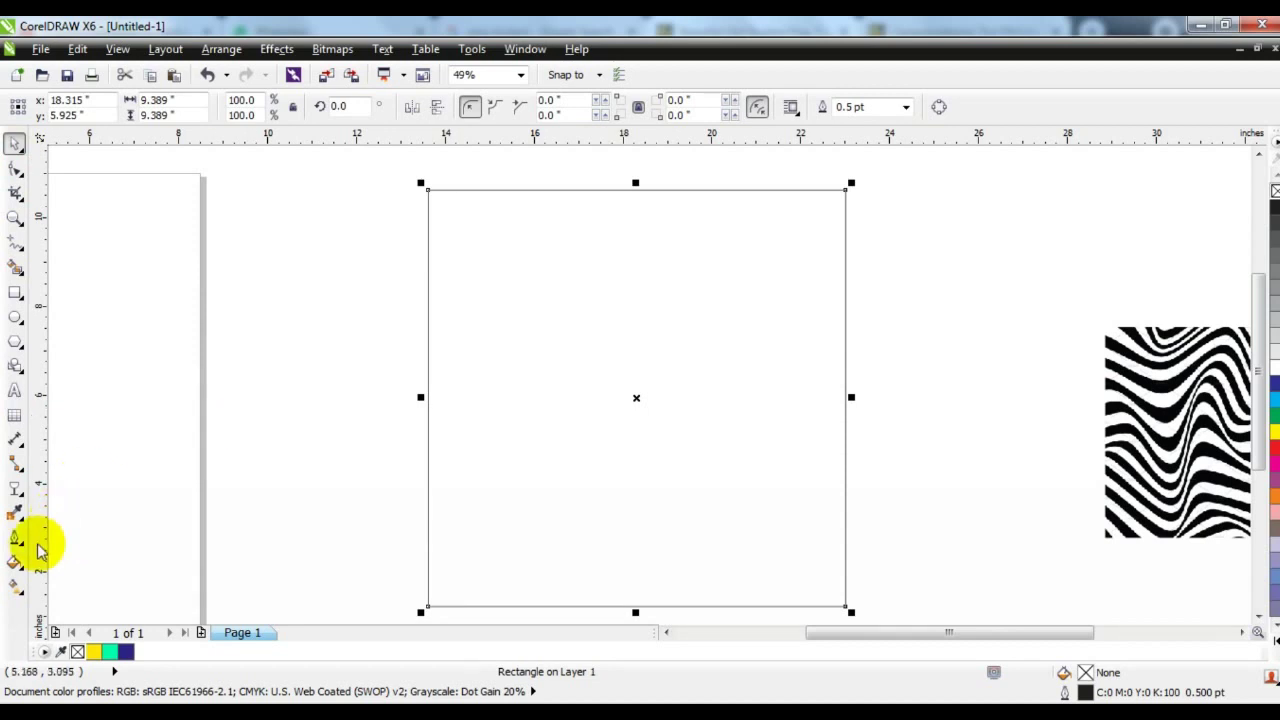
left_click(13, 568)
left_click(95, 428)
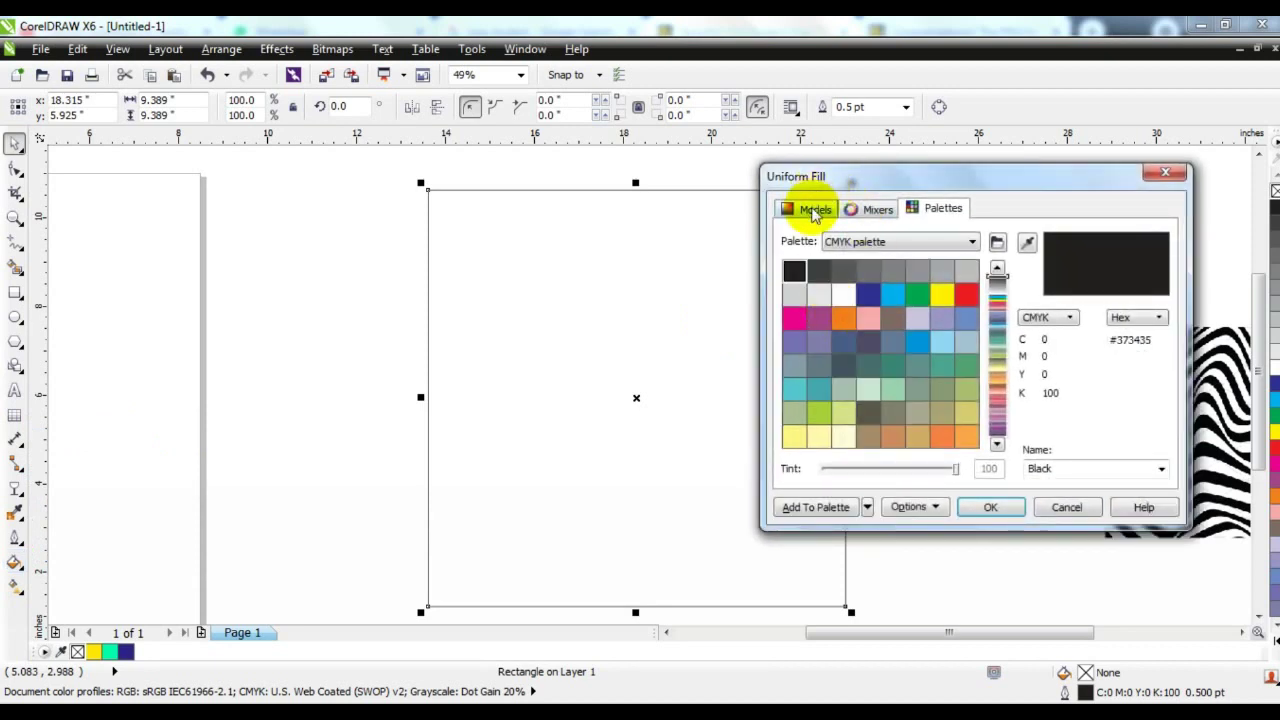
left_click(813, 212)
left_click_drag(1000, 290, 1000, 318)
left_click(963, 360)
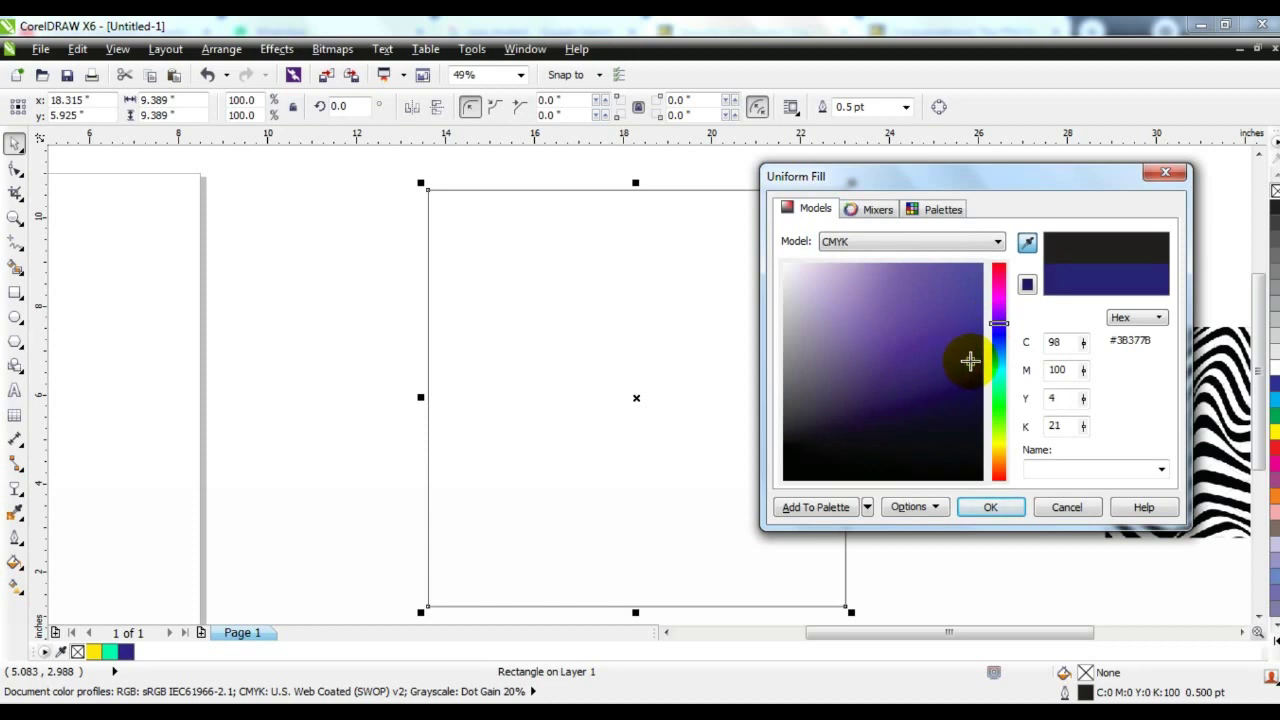
left_click(993, 508)
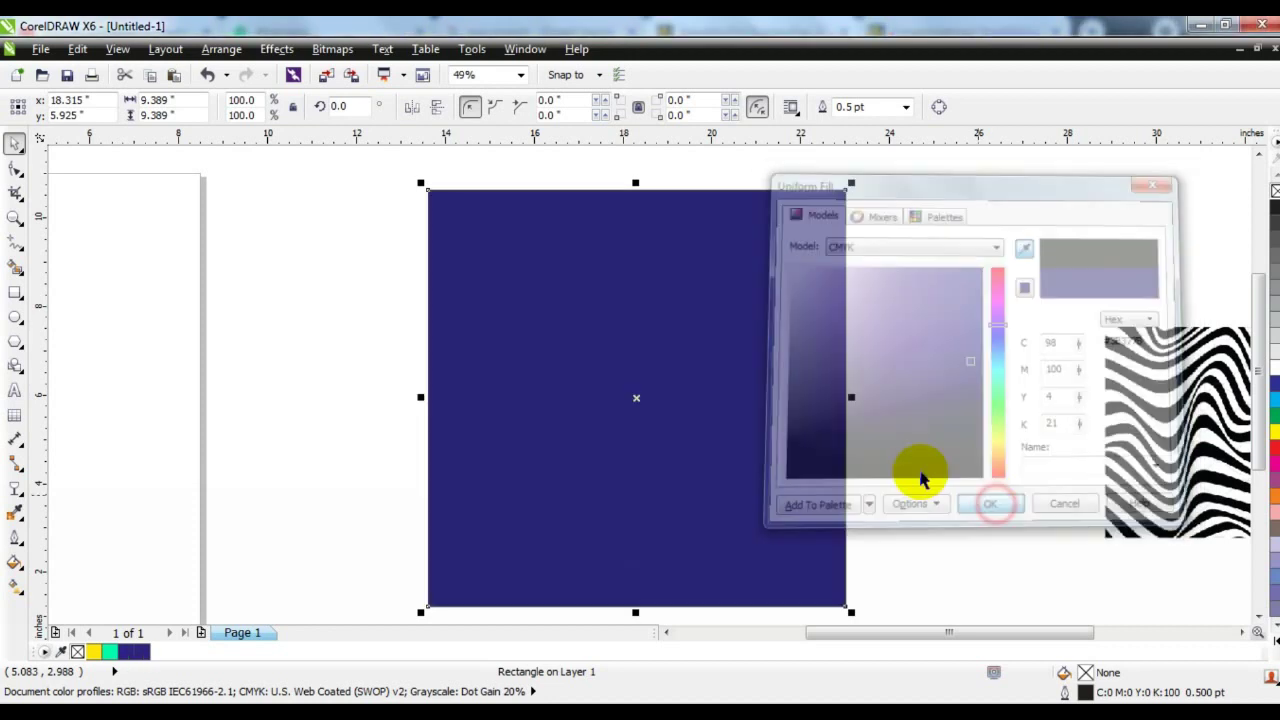
Trace the larger wavy-line bitmap with an Outline Trace as a low quality image, keeping the default trace settings
left_click(903, 463)
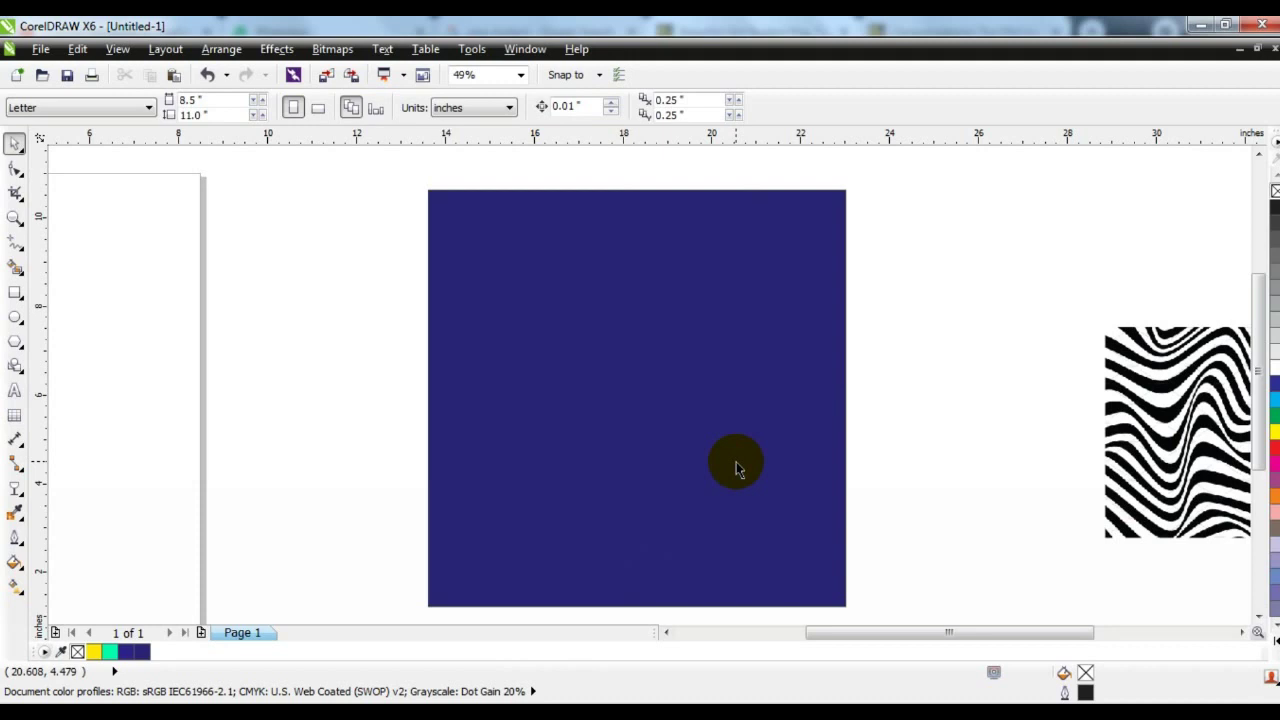
left_click(1230, 632)
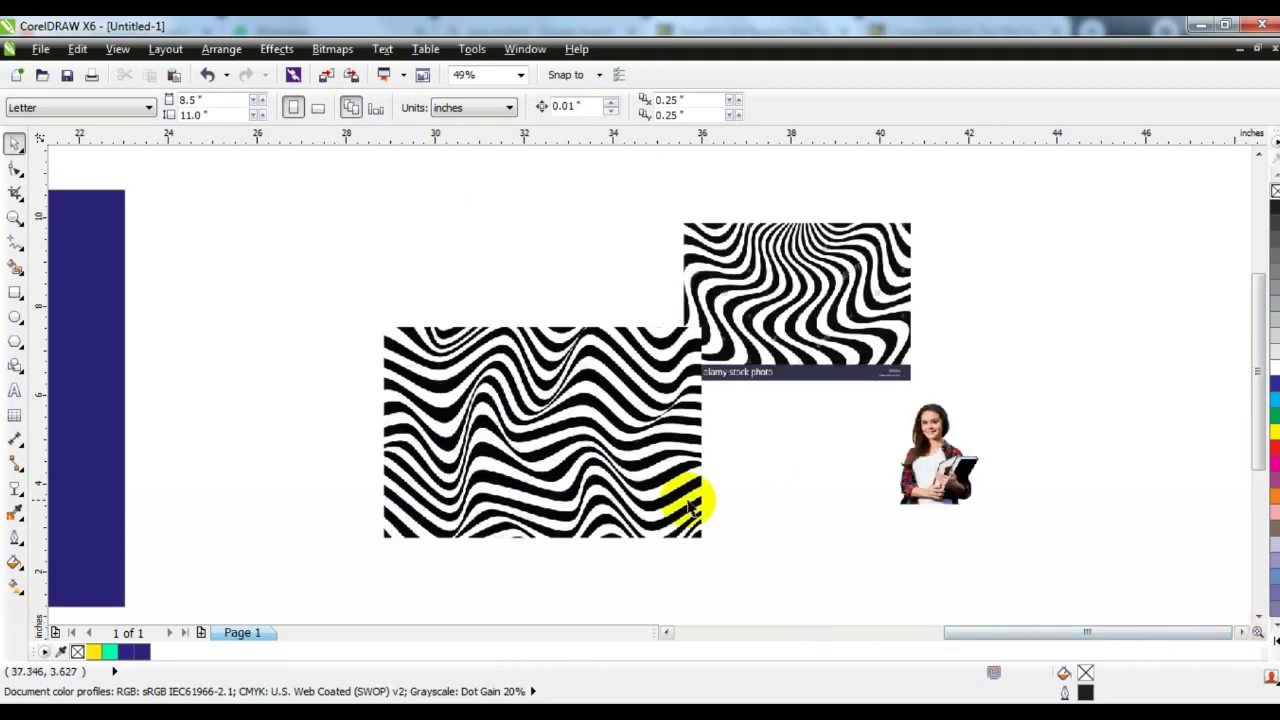
left_click_drag(657, 491, 541, 456)
right_click(500, 392)
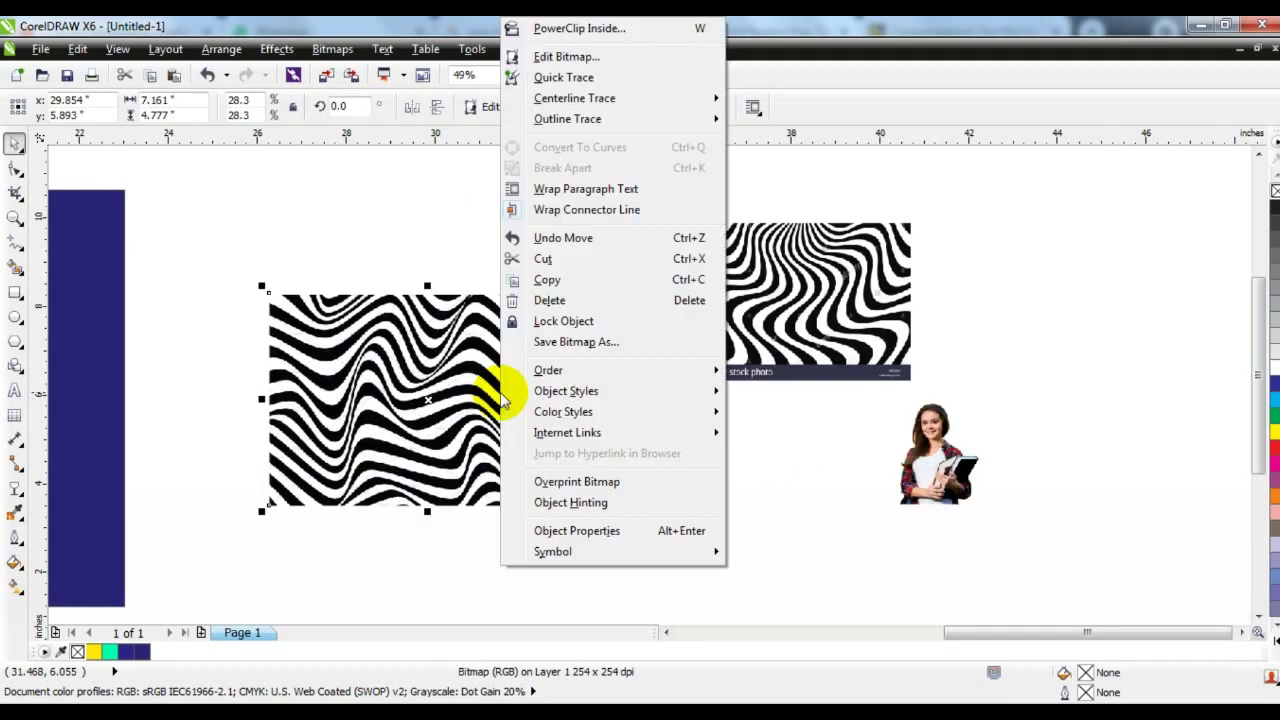
mouse_move(580, 119)
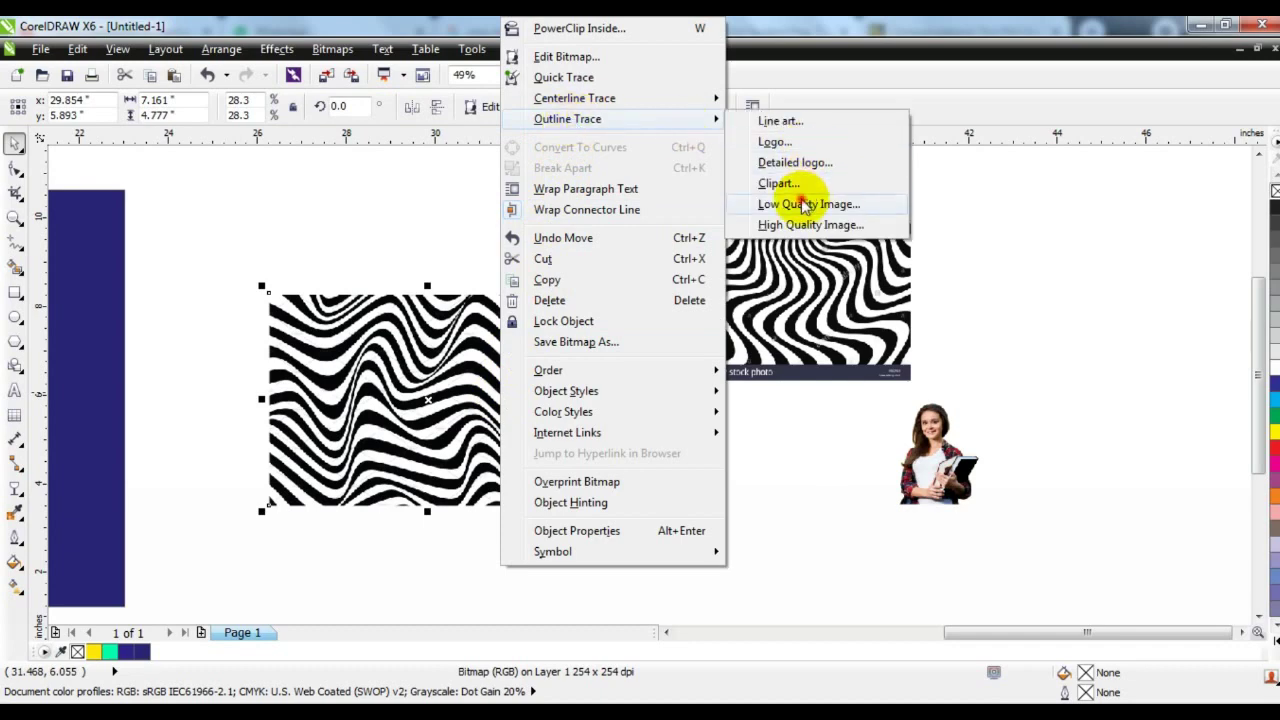
left_click(806, 203)
left_click(610, 410)
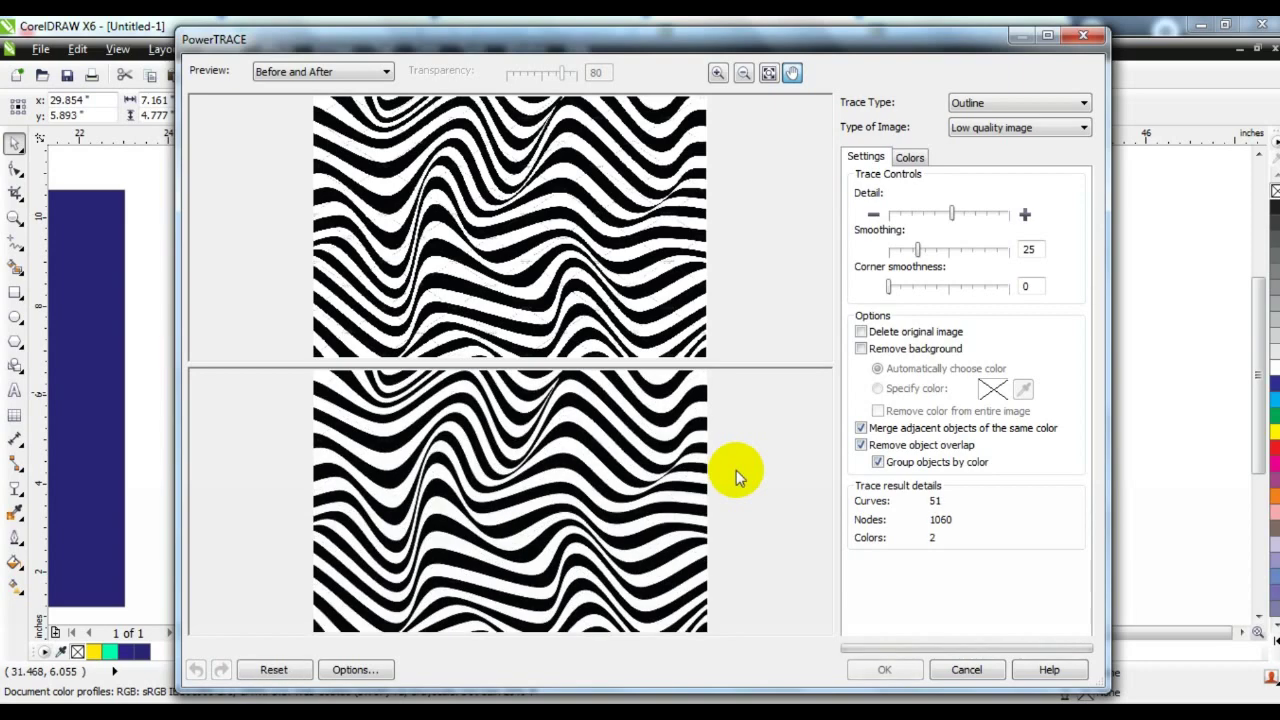
left_click(884, 669)
Move the traced pattern down off the original wavy-line bitmap and delete the original
left_click(500, 428)
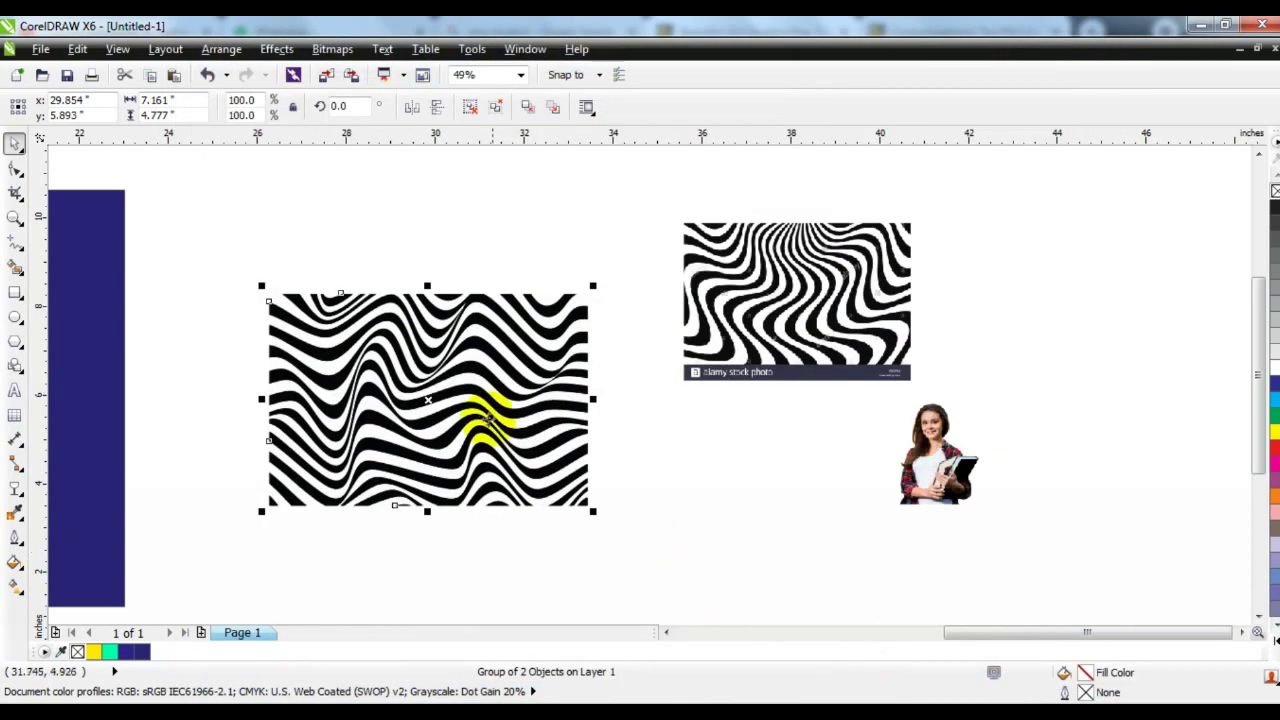
left_click_drag(480, 400, 484, 534)
left_click(495, 384)
key("Delete")
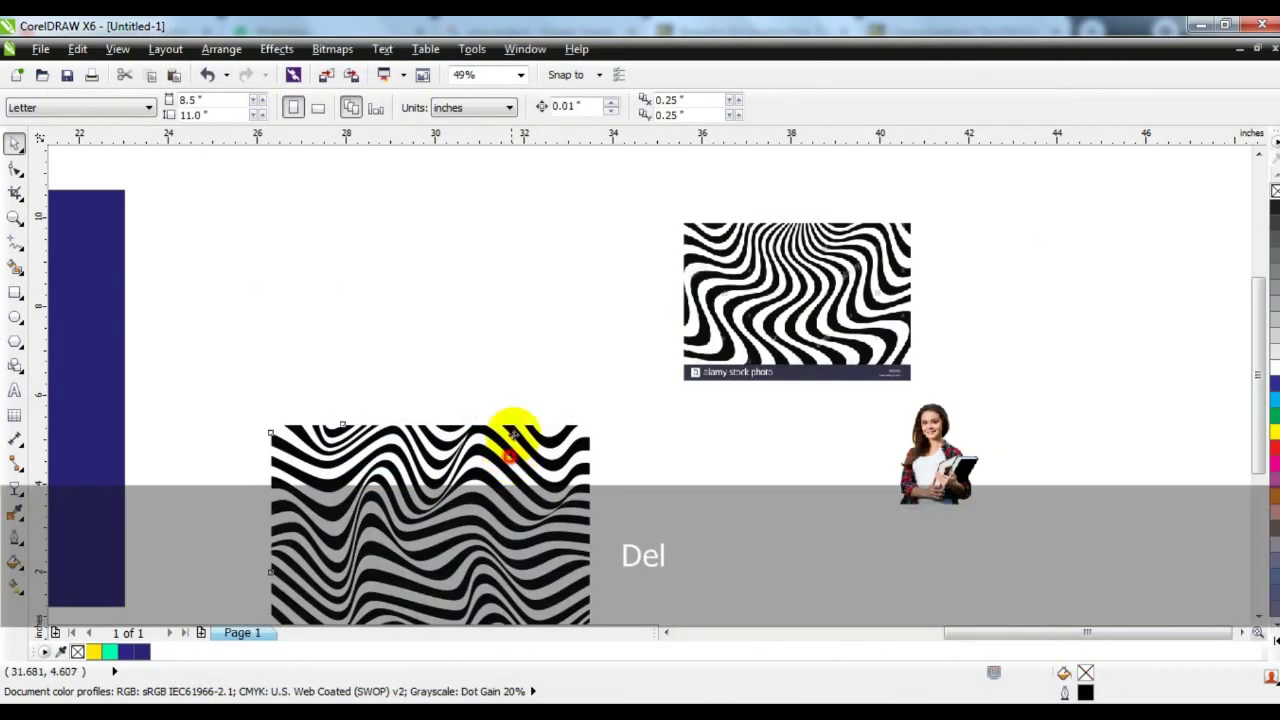
Move the traced pattern back up and ungroup it into its black and white parts
left_click_drag(512, 455, 518, 310)
key("shift+F2")
left_click(470, 106)
key("Escape")
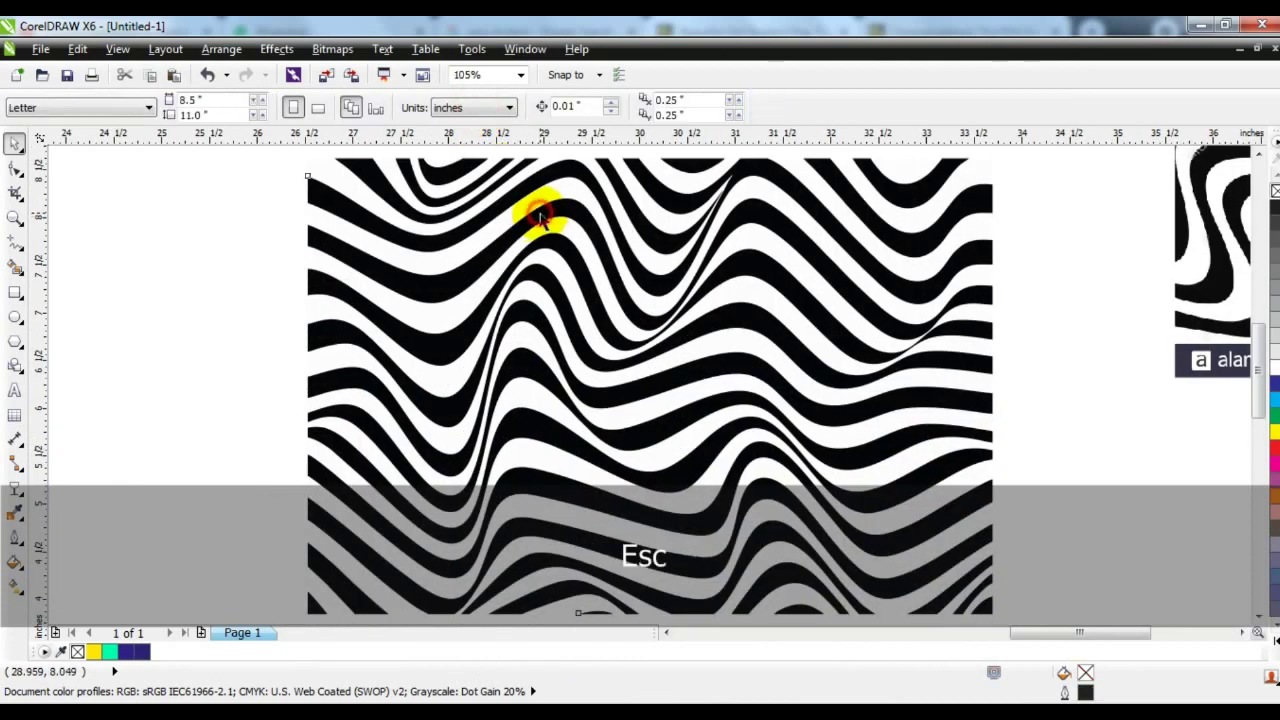
Move the black wave group onto the dark blue square and bring it to the front
left_click(643, 281)
key("F3")
left_click_drag(655, 315, 225, 342)
key("shift+Page_Up")
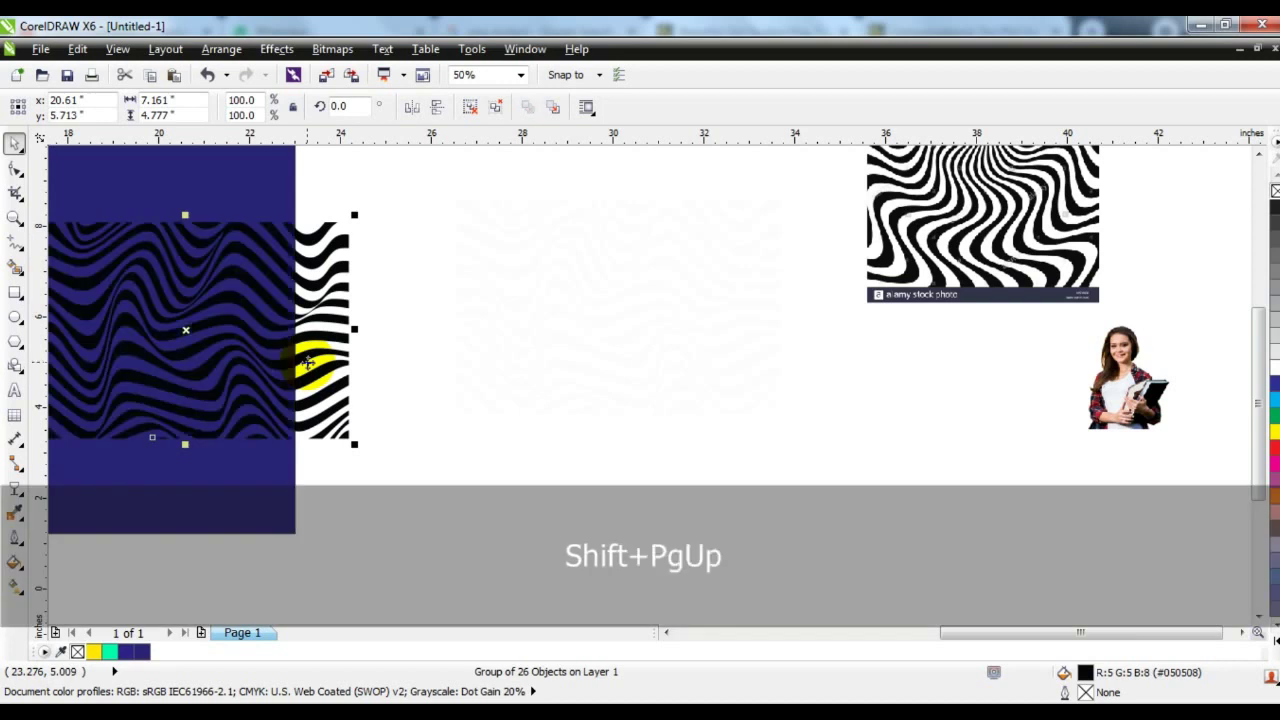
Delete the leftover white part of the traced pattern
left_click_drag(371, 163, 836, 525)
left_click(1274, 383)
key("Delete")
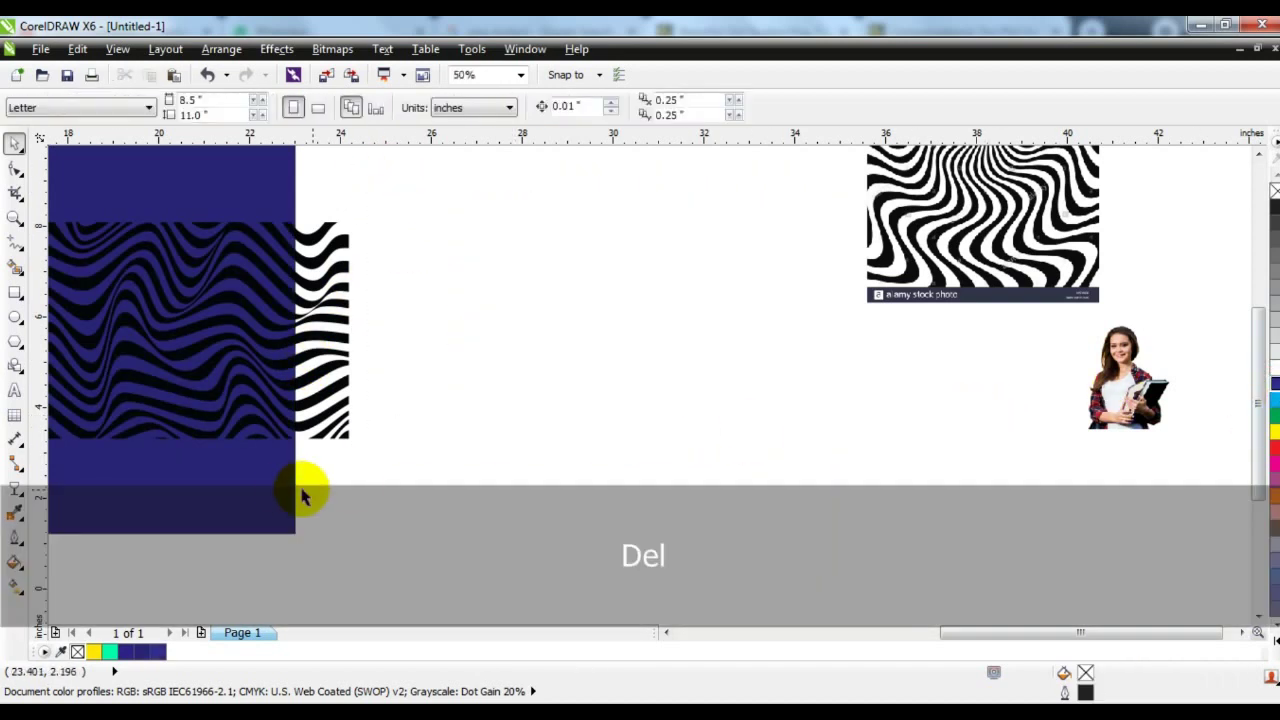
Move the black waves to the middle of the square and ungroup them into separate curves
left_click(282, 487)
key("shift+F2")
key("Escape")
left_click_drag(726, 457, 607, 452)
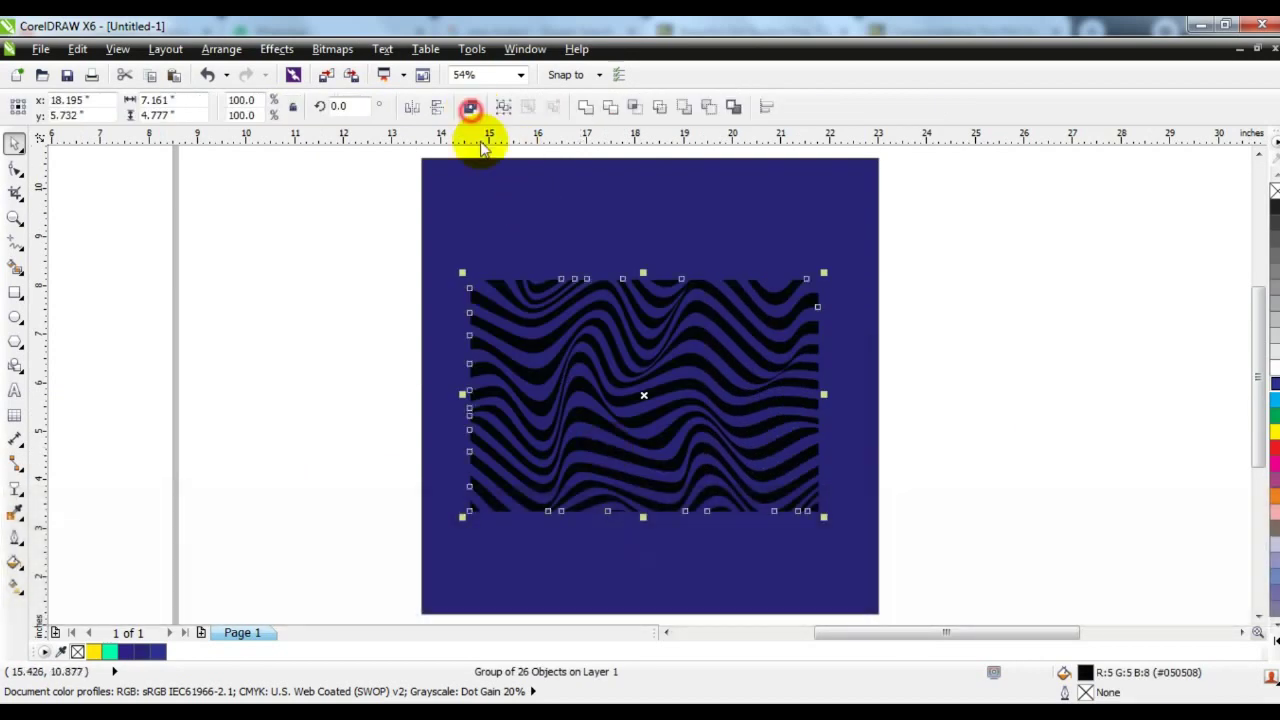
left_click(295, 238)
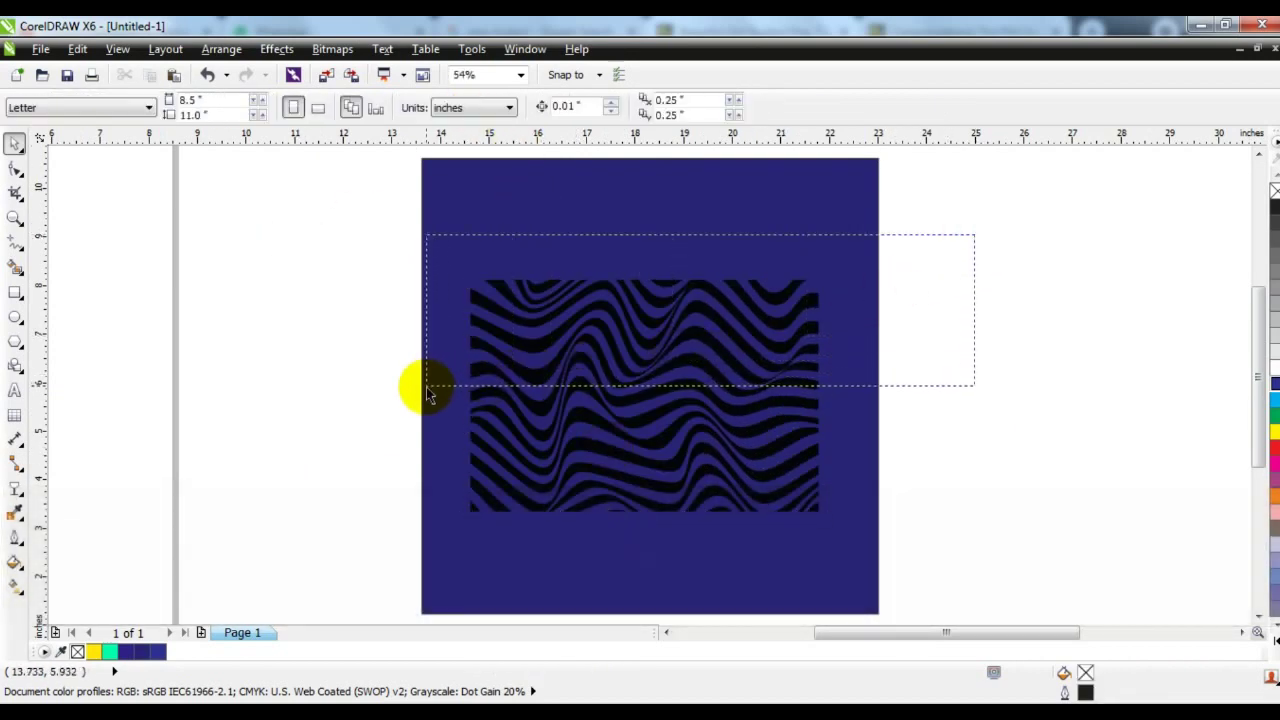
Move the ten upper wave curves straight up toward the square's top edge and weld them into one curve
left_click_drag(425, 393, 425, 390)
left_click_drag(643, 340, 637, 253)
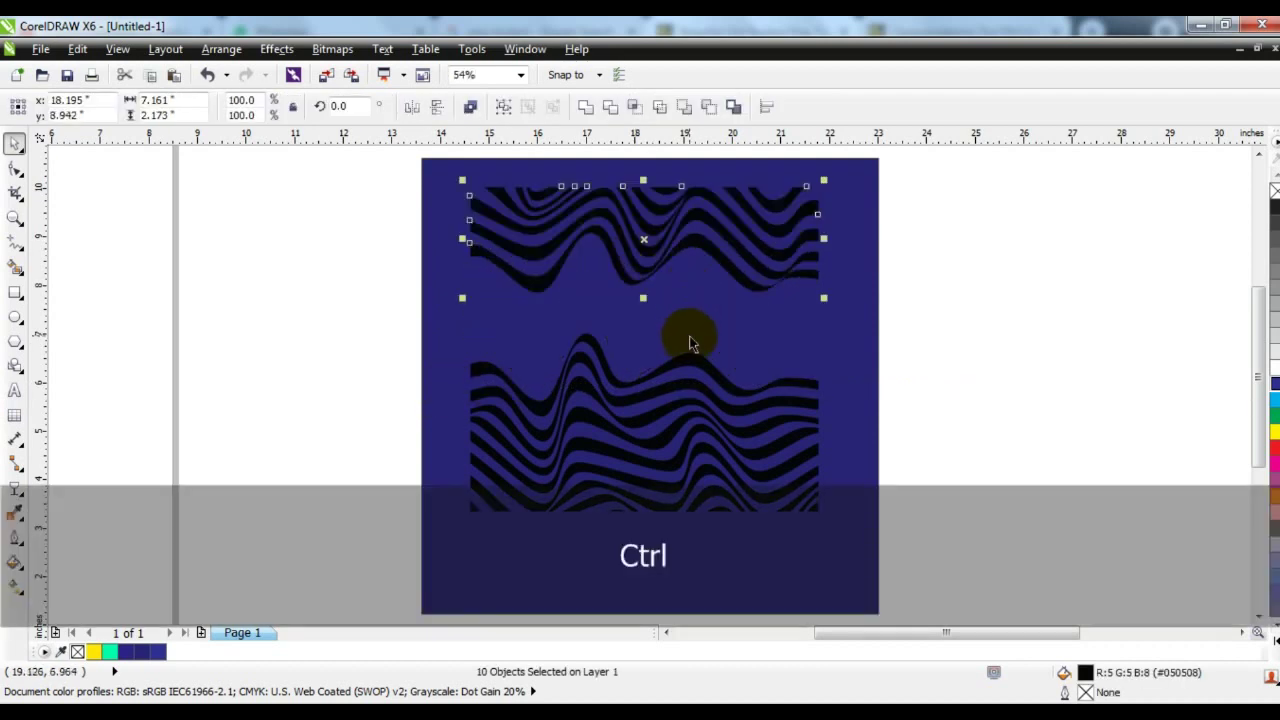
left_click(586, 107)
left_click(997, 389)
left_click(957, 320)
Delete the lower wave curves, keeping only the three long ones directly below the gap
left_click_drag(693, 515, 455, 543)
key("Delete")
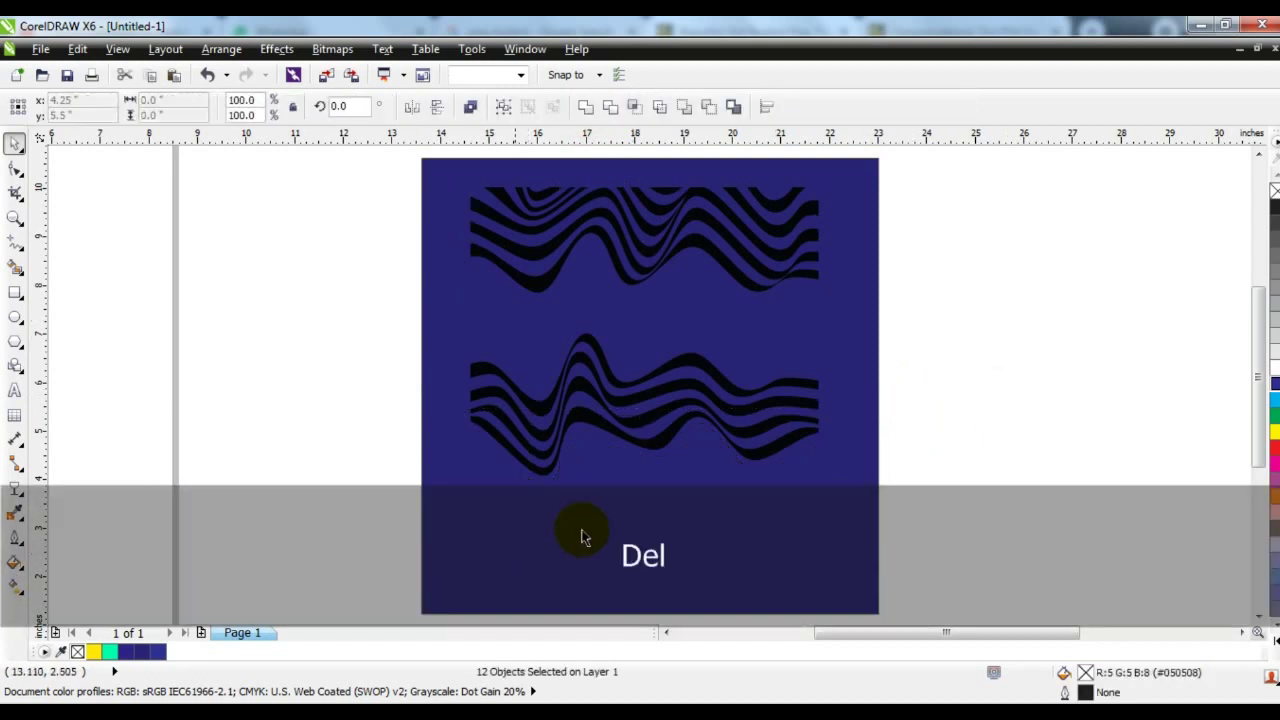
left_click(660, 449)
key("Delete")
Enlarge the three remaining wave curves, tilt them about 15 degrees clockwise and place them across the square's lower part
left_click_drag(918, 314, 423, 494)
mouse_move(826, 464)
left_mouse_down()
mouse_move(800, 494)
mouse_move(742, 476)
mouse_move(660, 565)
left_mouse_up()
left_click_drag(743, 581, 895, 596)
left_click_drag(651, 528, 620, 520)
left_click(620, 518)
left_click_drag(862, 593, 846, 597)
left_click_drag(656, 512, 651, 515)
Enlarge the welded upper waves proportionally to about 9.96 inches wide and align them with the square's top edge
left_click(767, 415)
key("shift+F2")
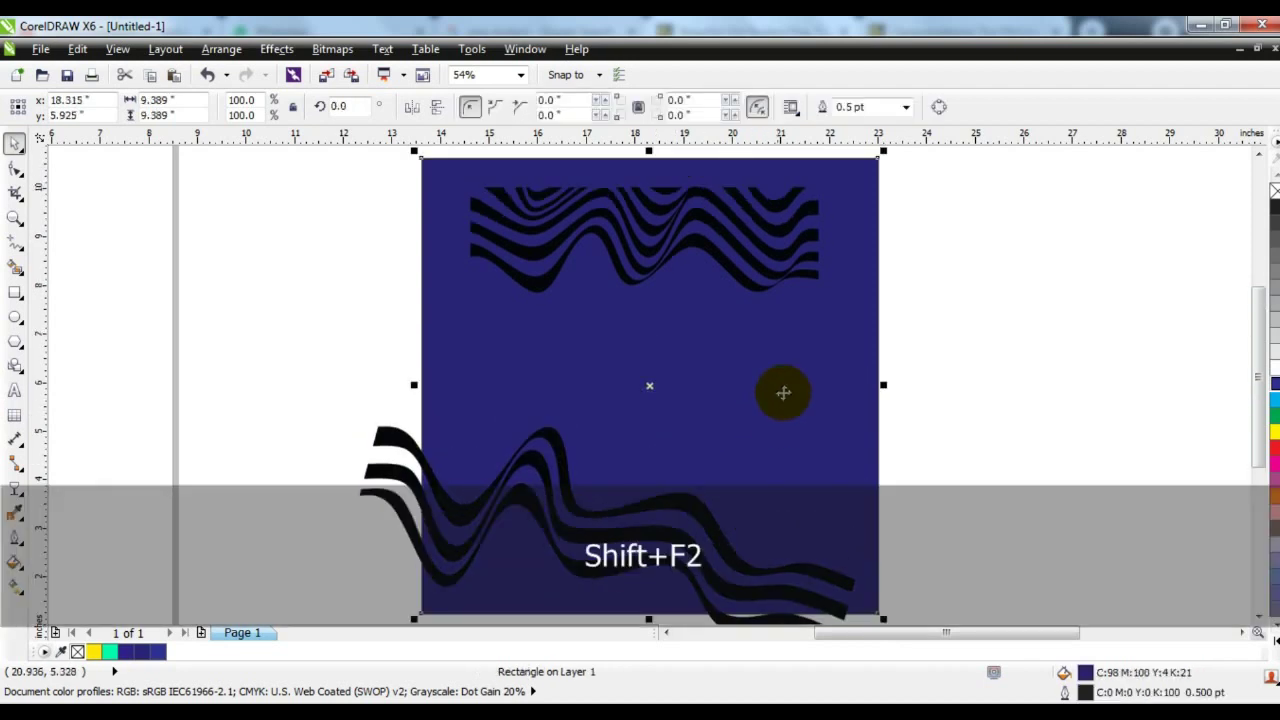
key("Escape")
left_click_drag(734, 287, 421, 321)
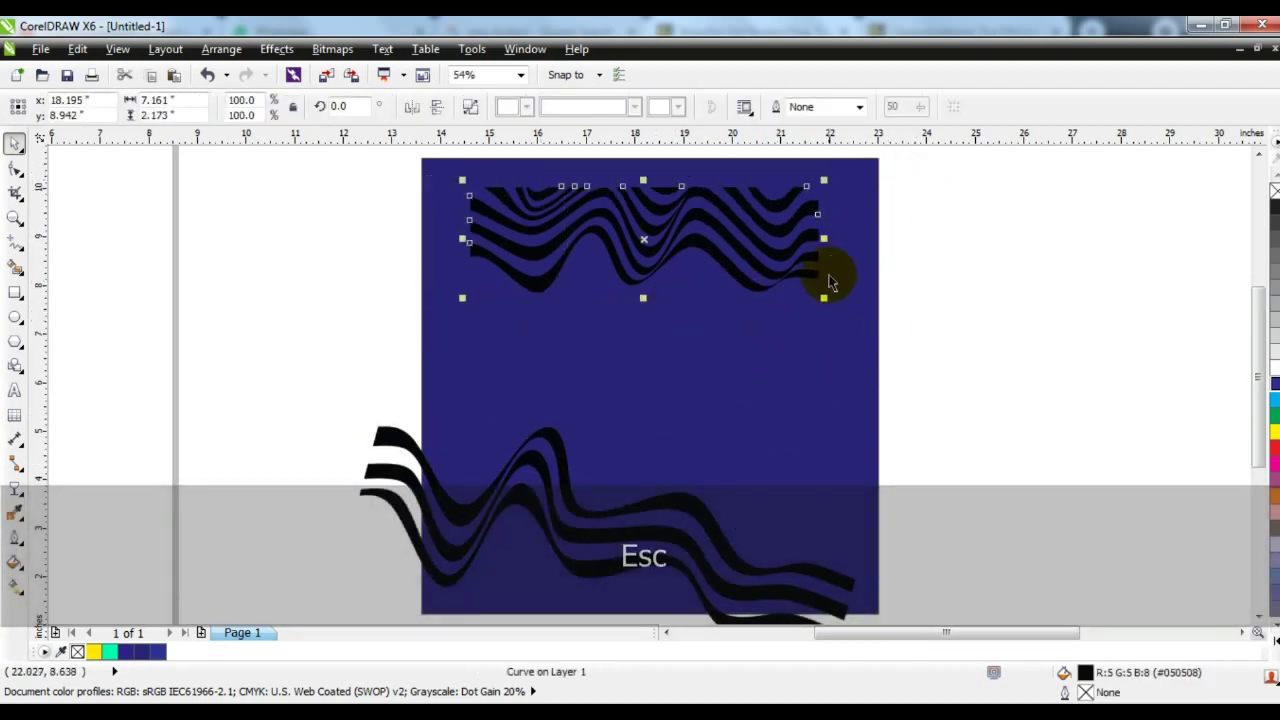
left_click_drag(820, 289, 893, 333)
left_click_drag(644, 243, 644, 232)
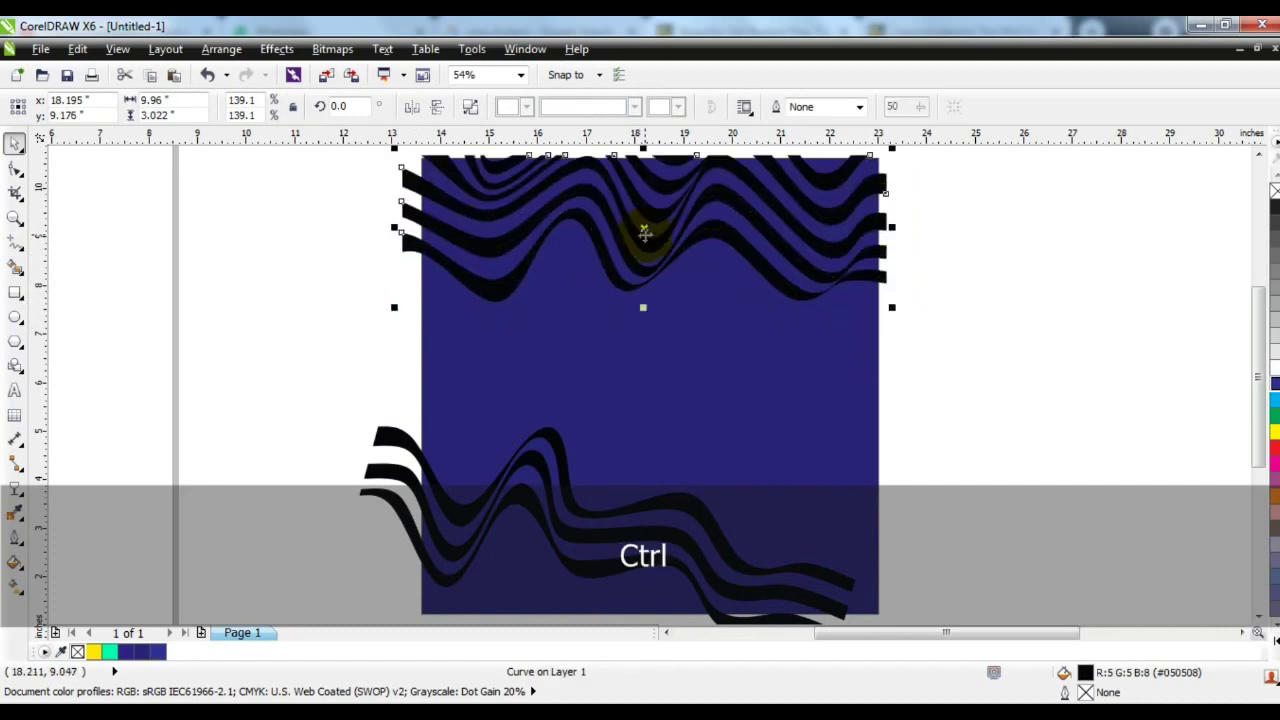
Fill the upper waves with yellow #FFE506 and PowerClip them inside the dark blue square
left_click(101, 651)
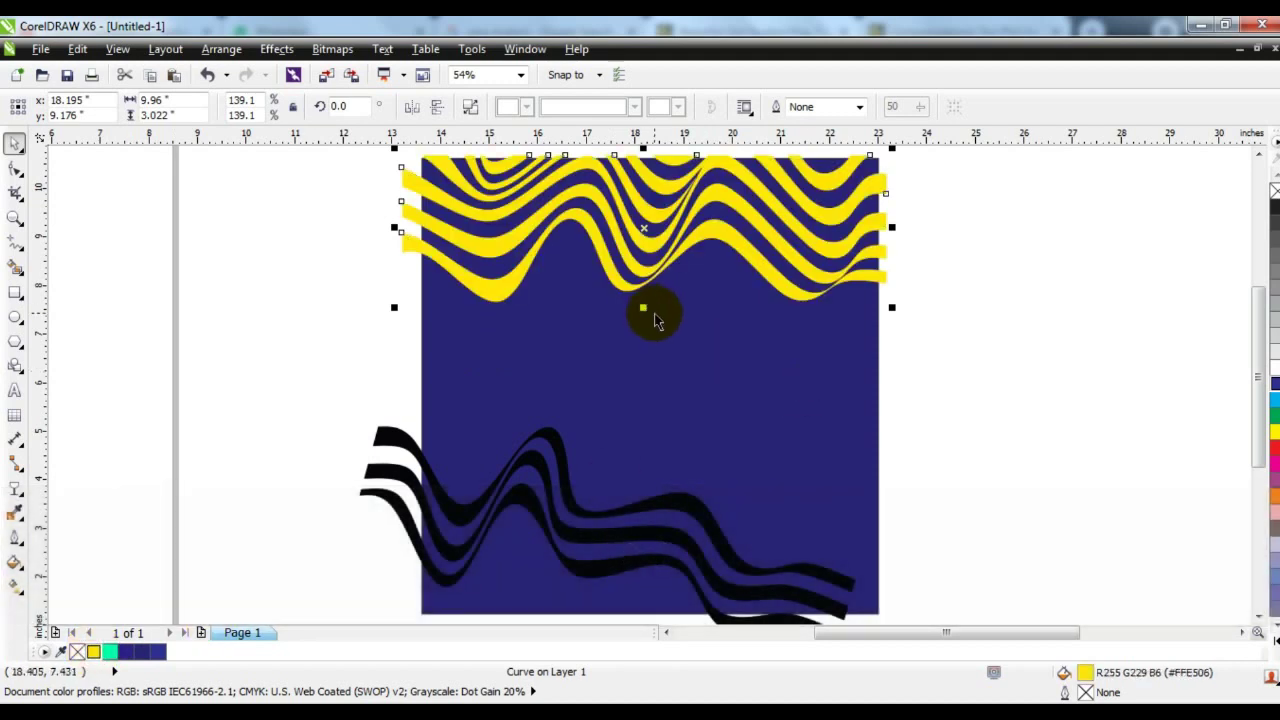
right_click(728, 243)
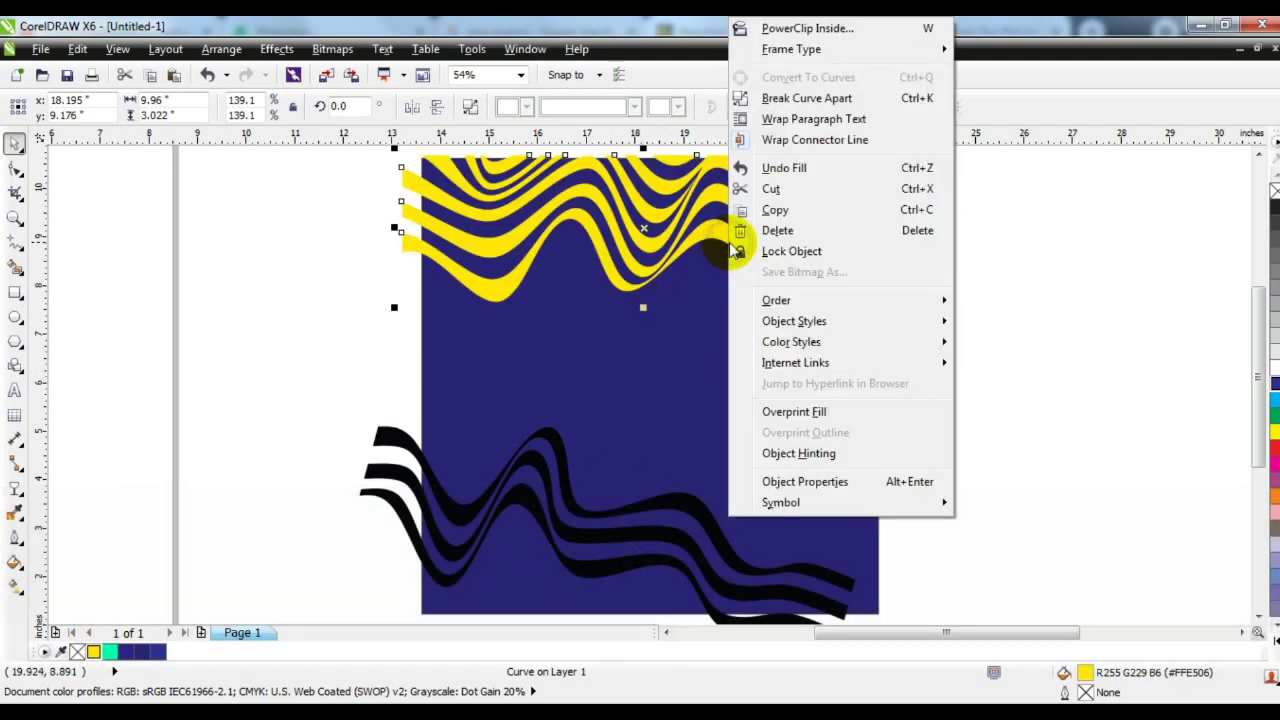
left_click(775, 28)
left_click(698, 383)
left_click(991, 422)
Fill the three lower wave curves with turquoise green #00FCAD and PowerClip them inside the square
left_click_drag(329, 389, 866, 600)
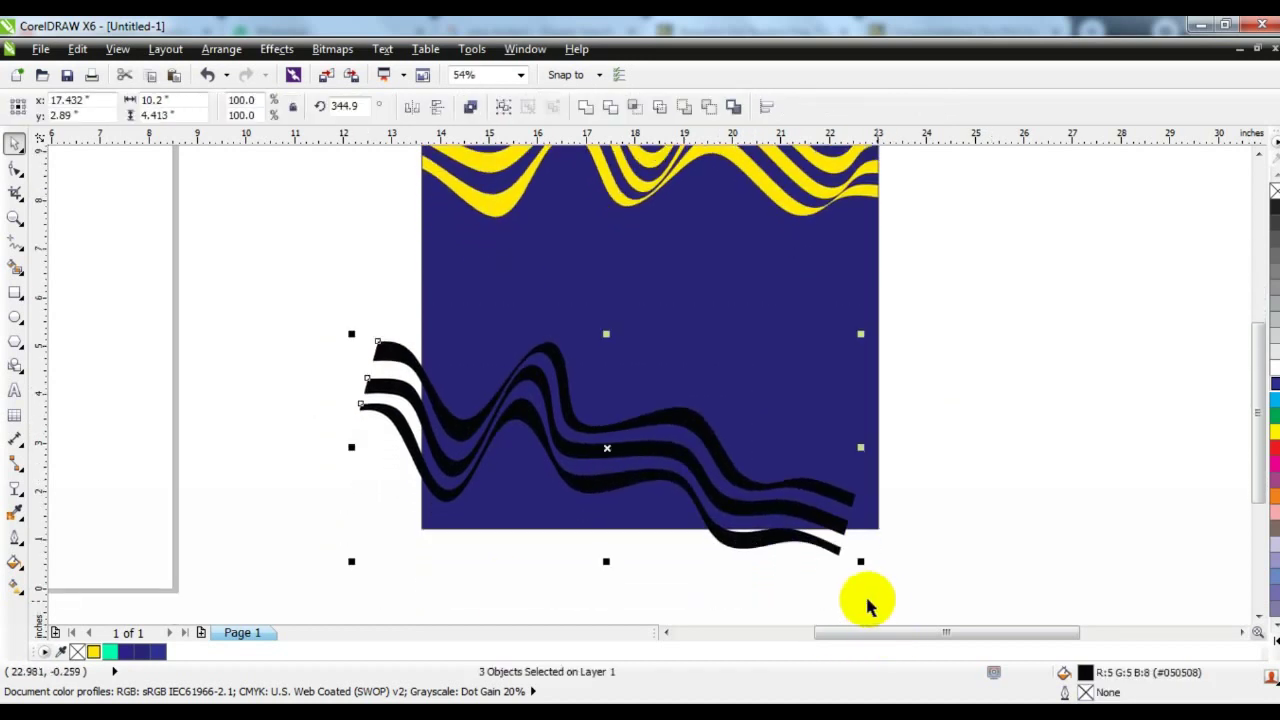
left_click(112, 651)
right_click(674, 423)
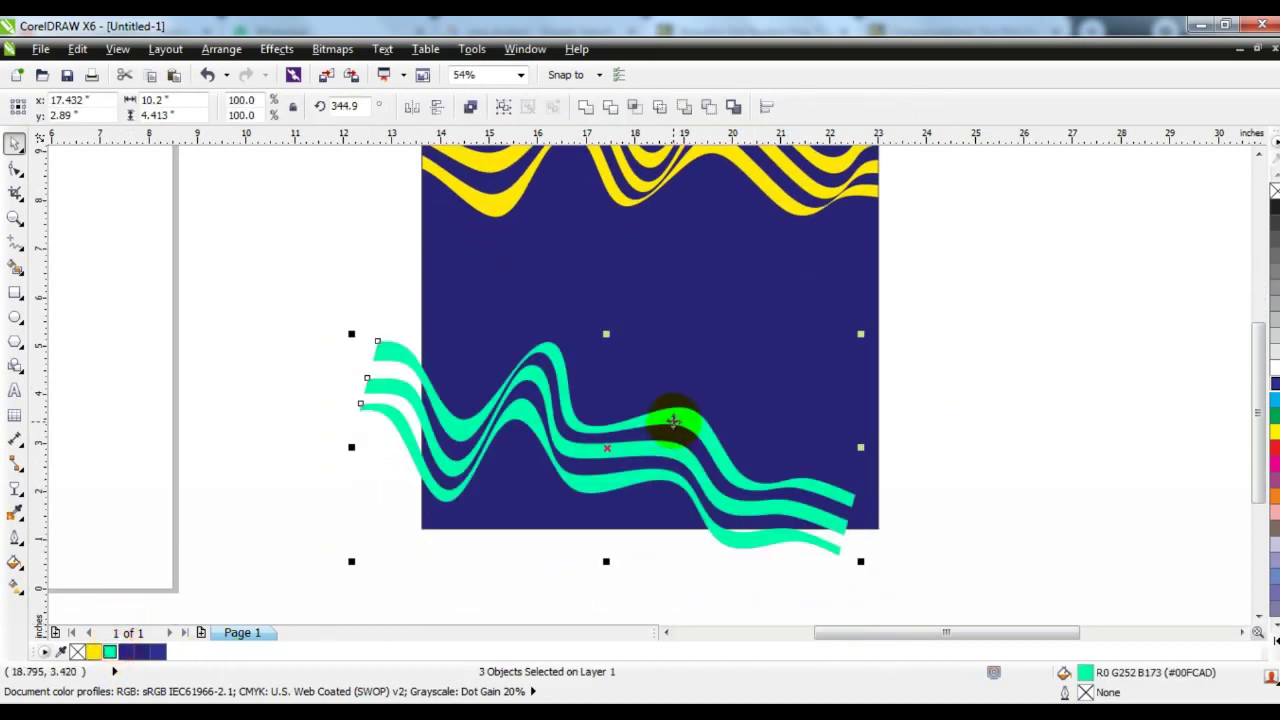
left_click(718, 30)
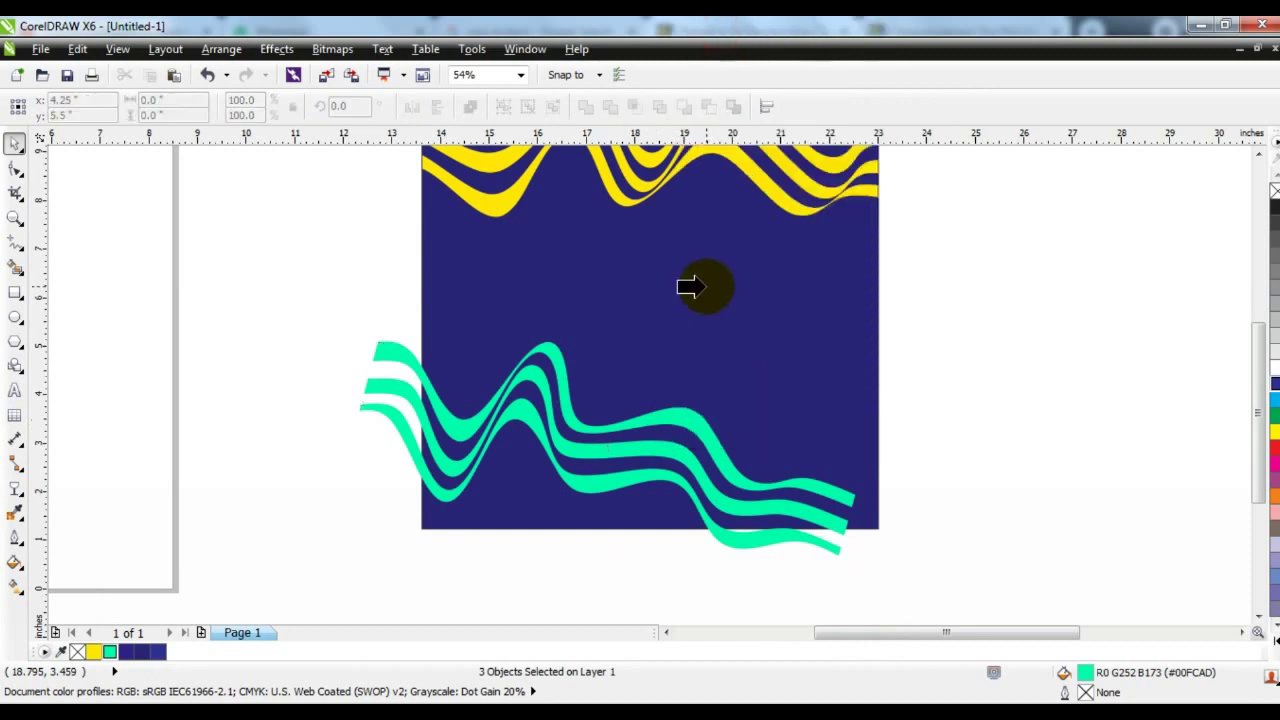
left_click(700, 290)
key("shift+F2")
key("Escape")
left_click(960, 423)
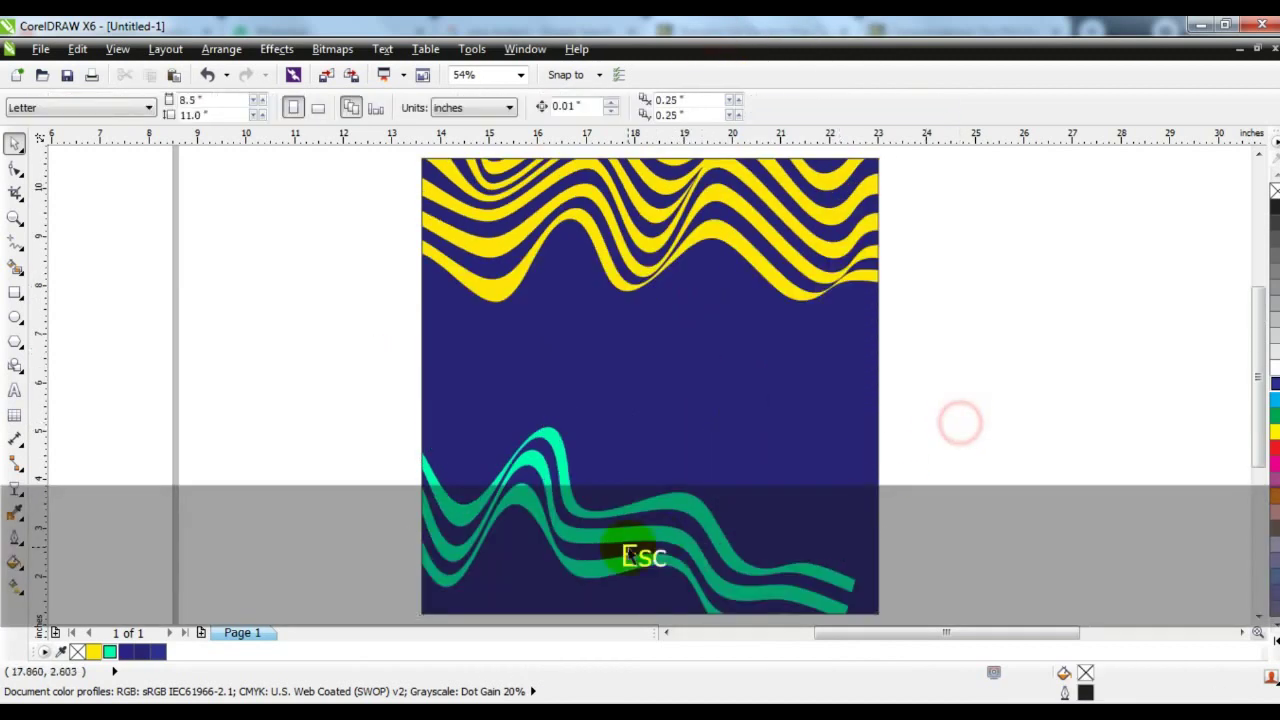
Edit the square's PowerClip contents, delete the lowest yellow stripe and finish editing
left_click(597, 262)
key("d")
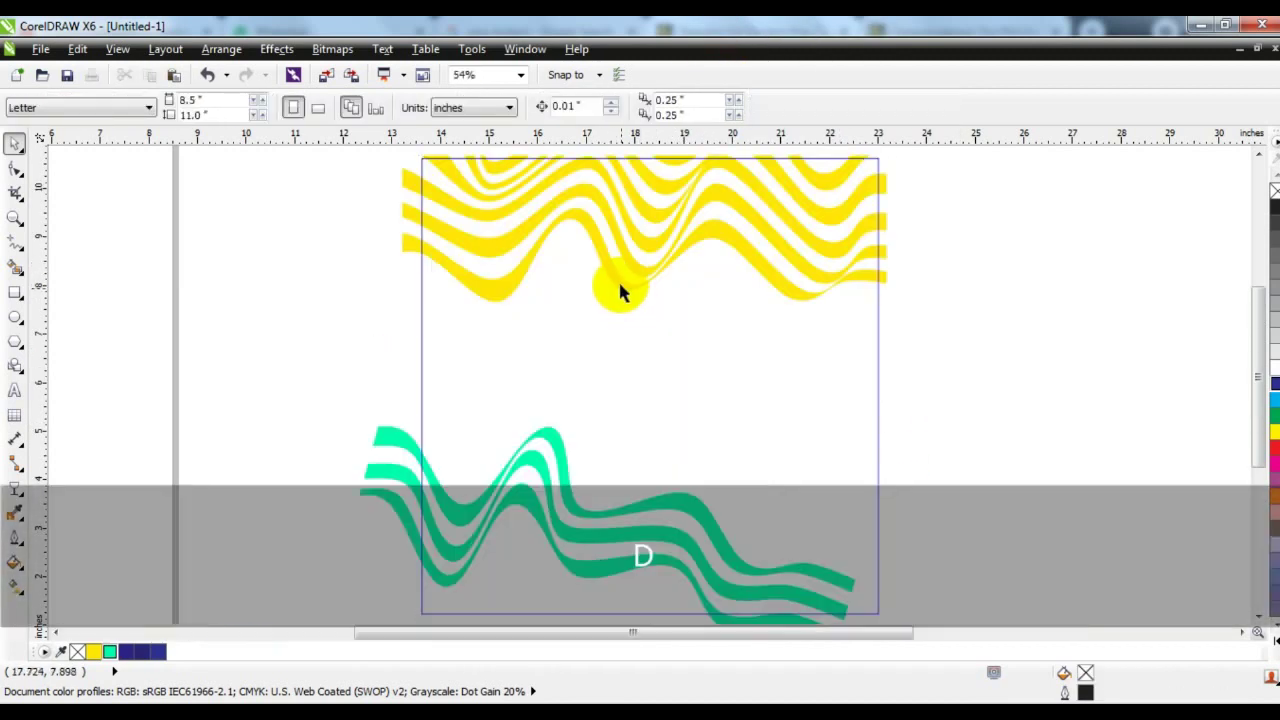
left_click(620, 284)
key("Delete")
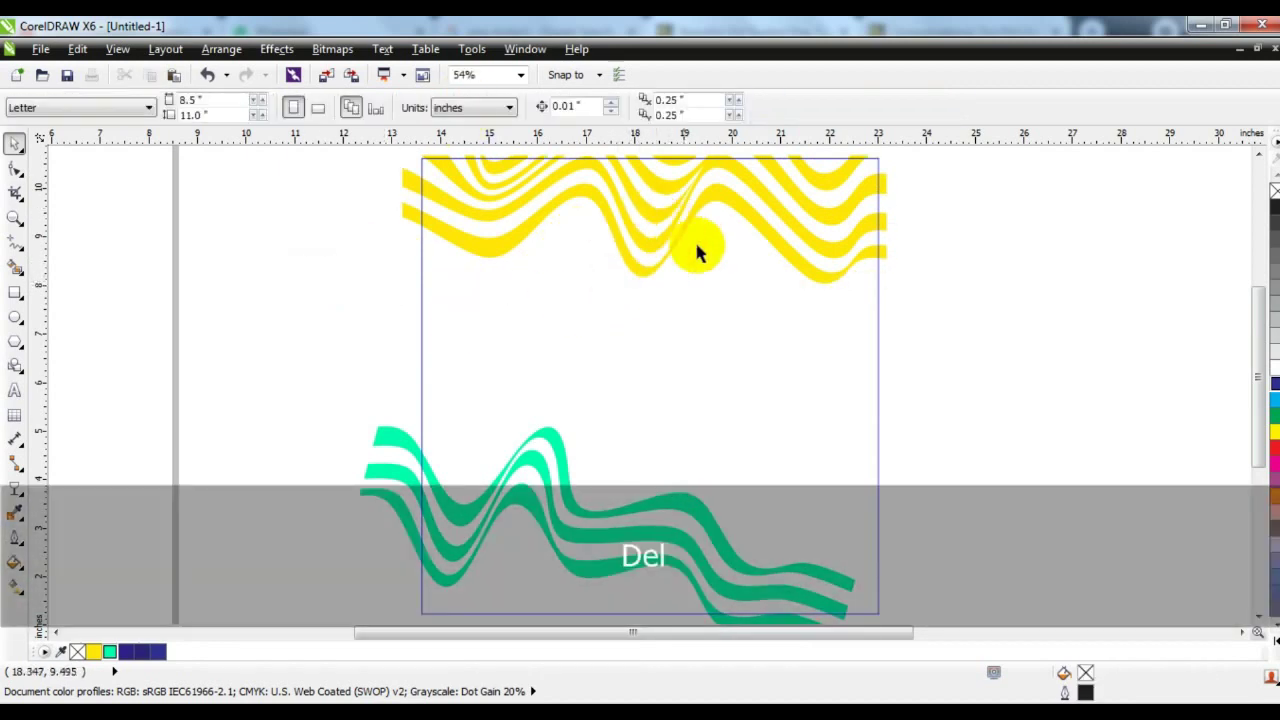
key("f")
left_click(951, 371)
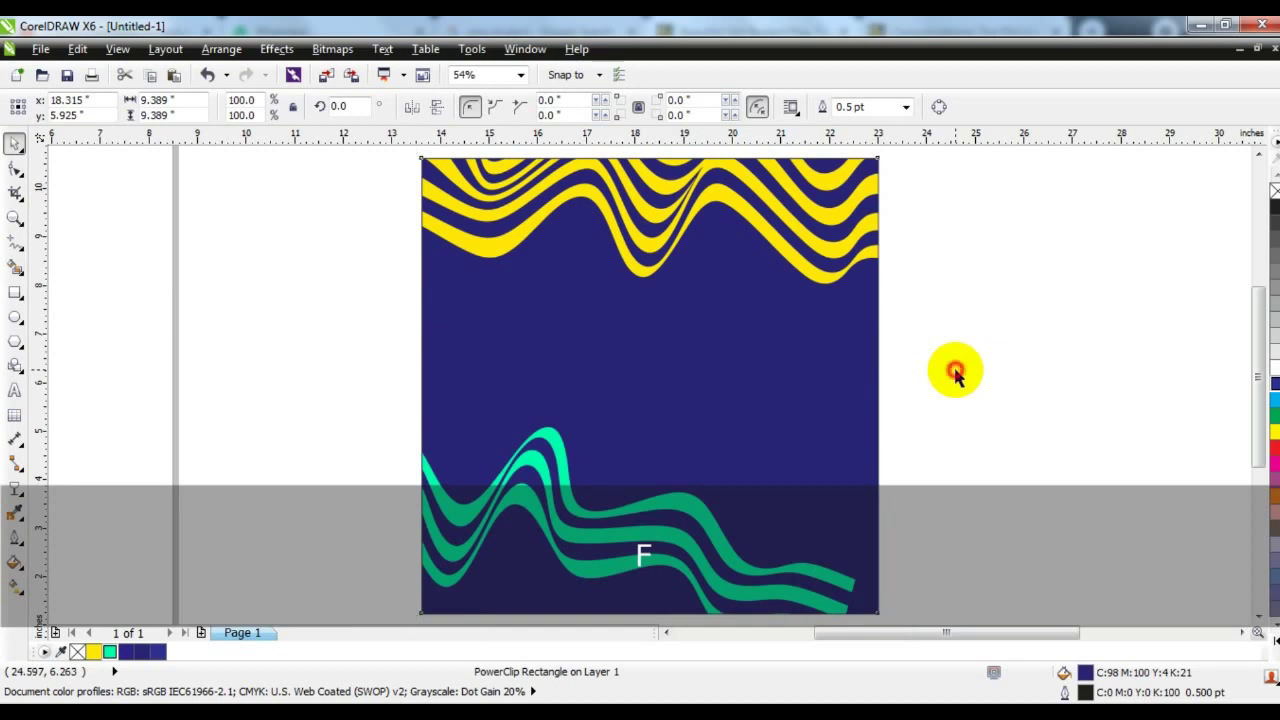
Move the student picture onto the lower part of the square and bring it to the front
key("F3")
left_click_drag(1116, 432, 737, 403)
left_click_drag(457, 277, 869, 534)
key("shift+F2")
key("Escape")
left_click_drag(905, 395, 672, 540)
key("shift+Page_Up")
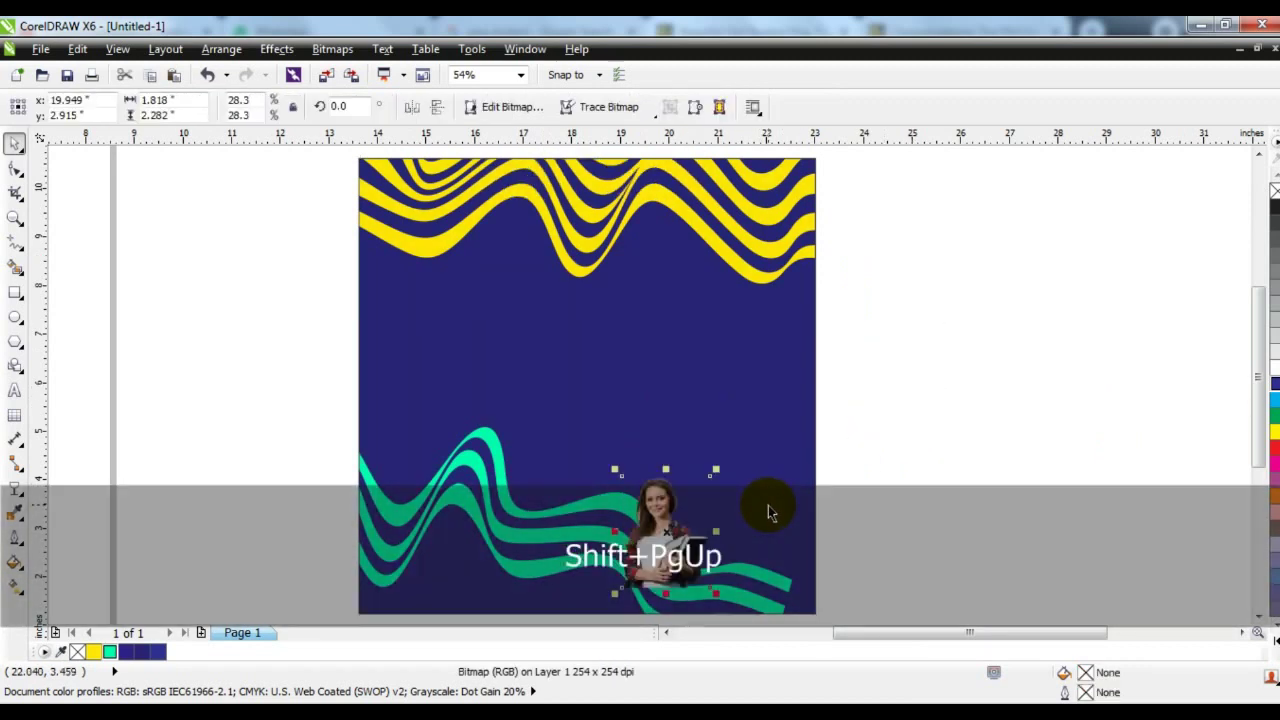
Enlarge the student picture to about 7.05 by 8.85 inches and position it over the square's right side
left_click_drag(716, 470, 857, 357)
left_click_drag(683, 424, 735, 340)
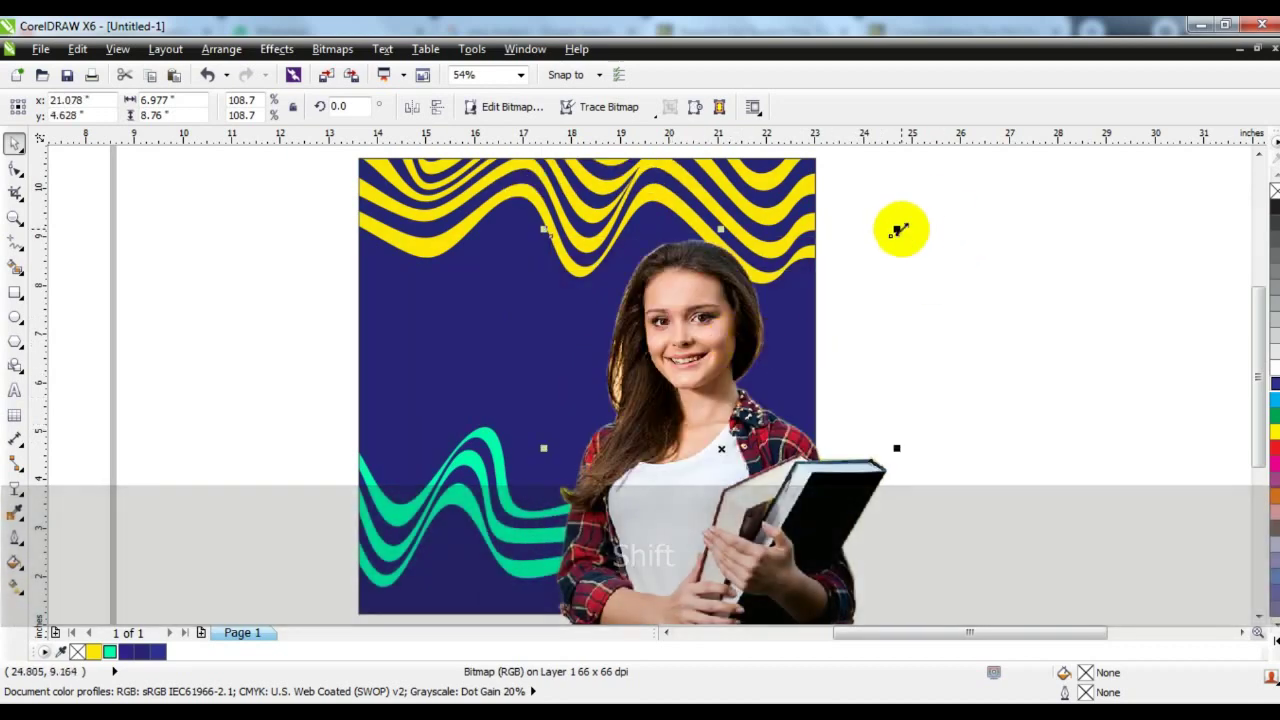
left_click_drag(898, 230, 908, 219)
left_click_drag(719, 409, 728, 404)
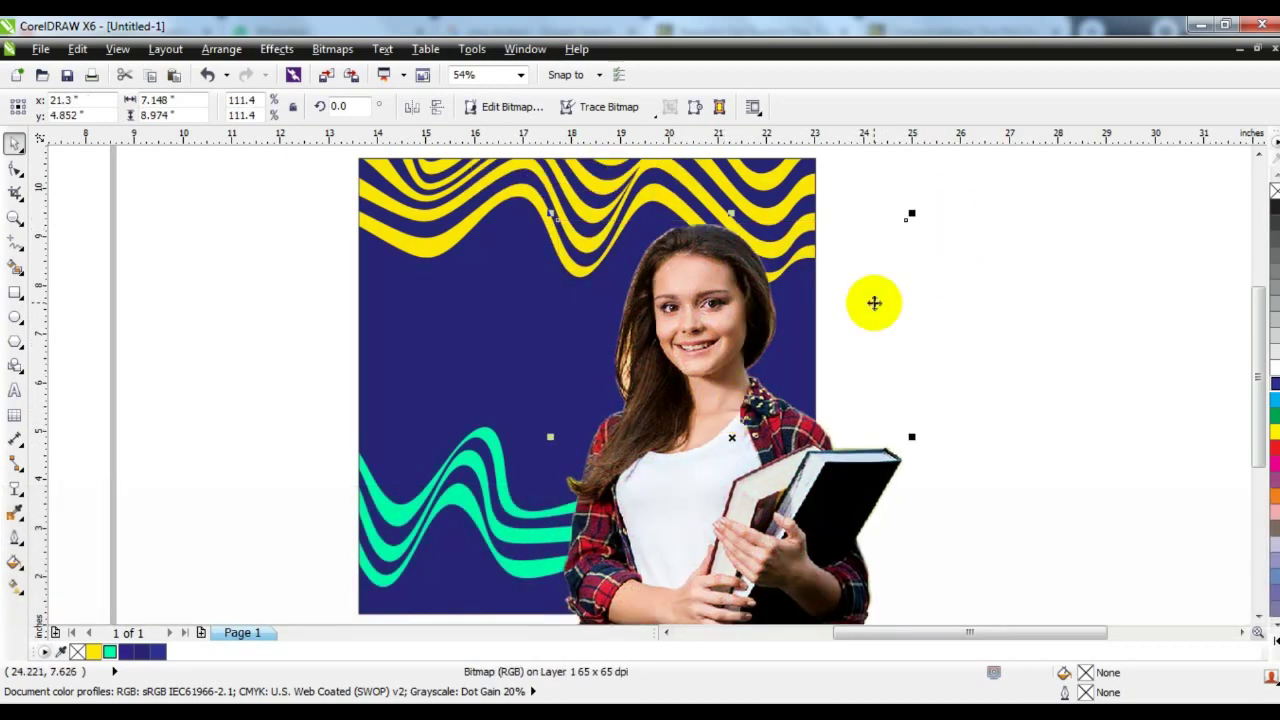
left_click_drag(912, 214, 901, 210)
Convert the student picture to a 300 dpi Grayscale (8-bit) bitmap with anti-aliasing and a transparent background
left_click(338, 58)
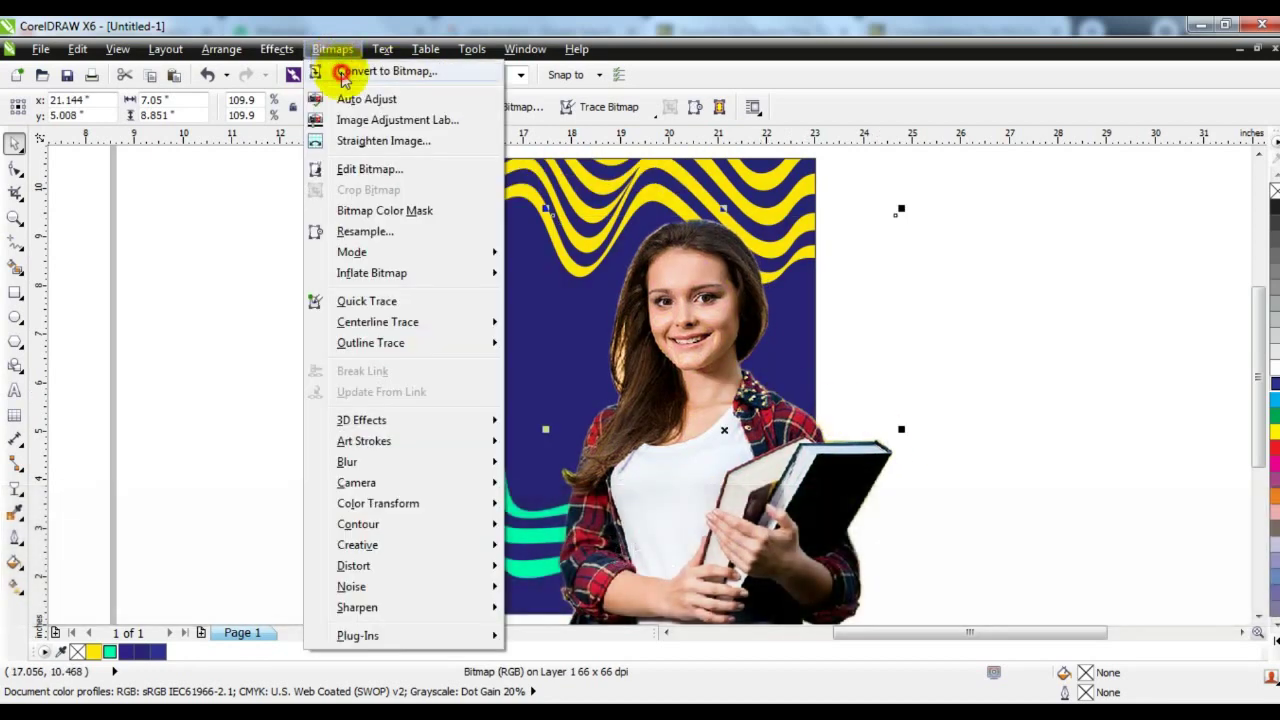
left_click(345, 69)
left_click(1010, 306)
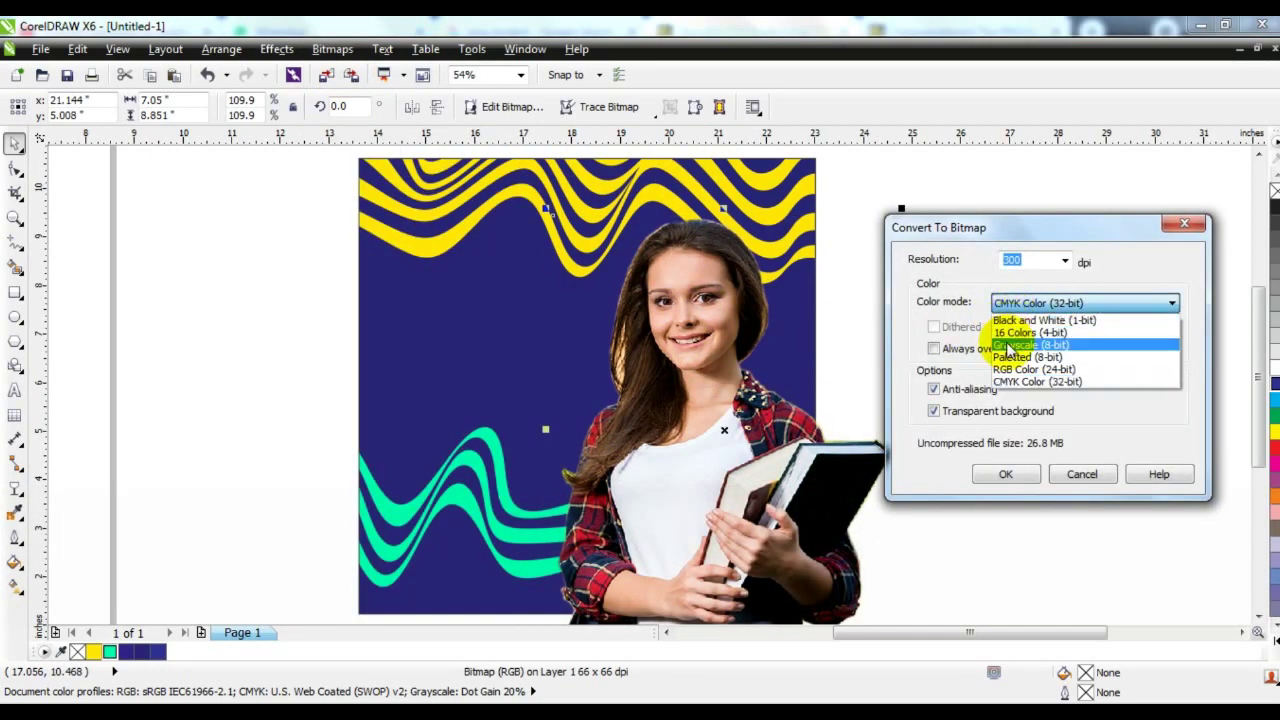
left_click(1008, 345)
left_click(1000, 472)
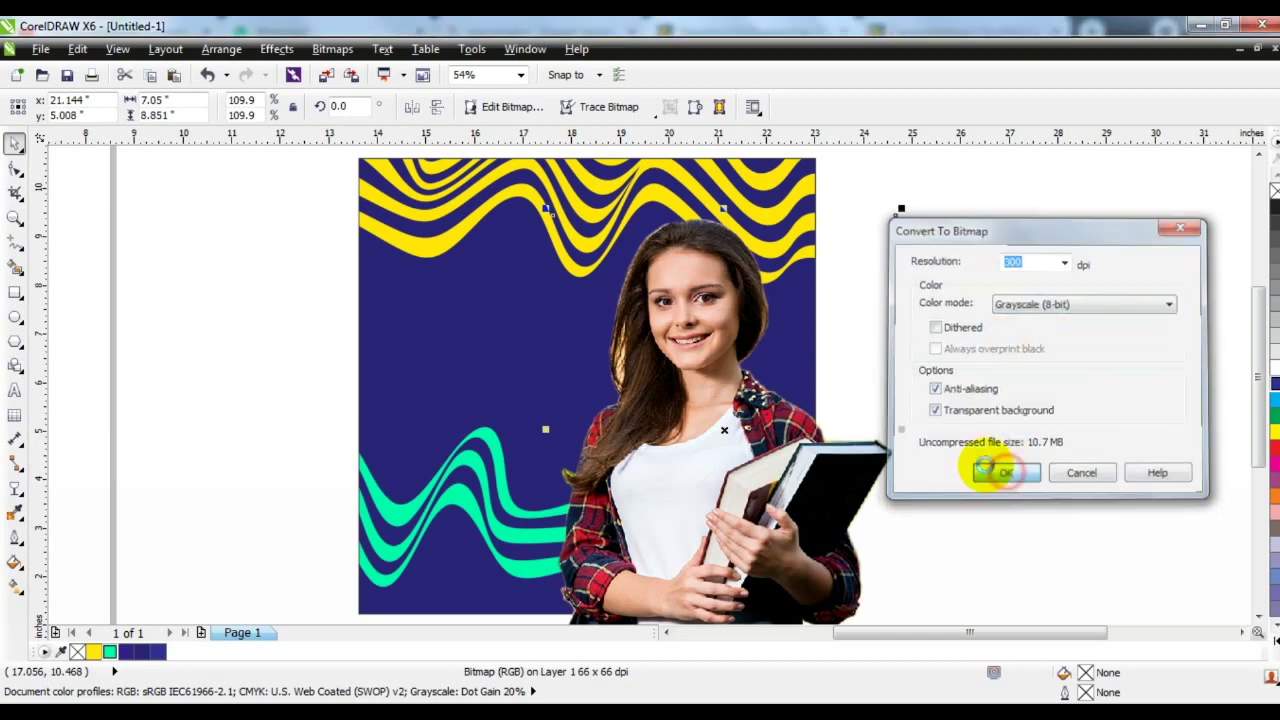
left_click(963, 425)
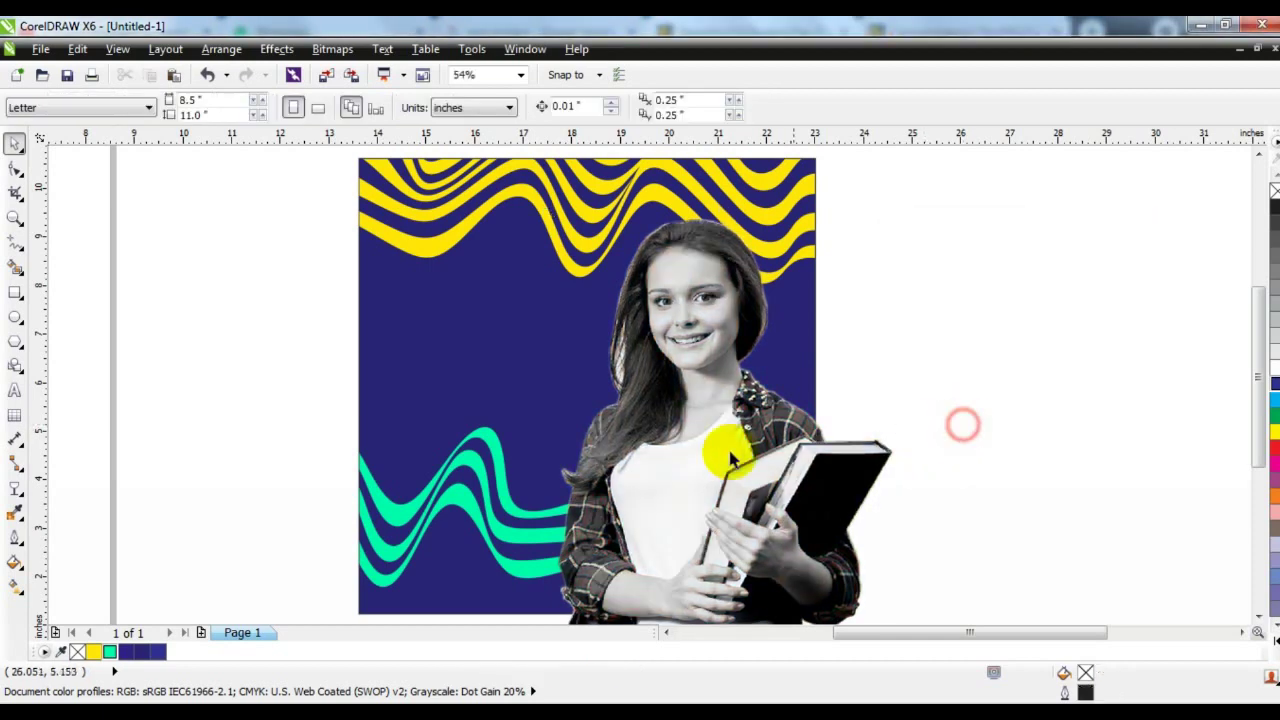
Adjust the student picture's brightness to about 7, keeping contrast at 34 and intensity at 0, with live preview on
left_click(717, 457)
left_click(276, 50)
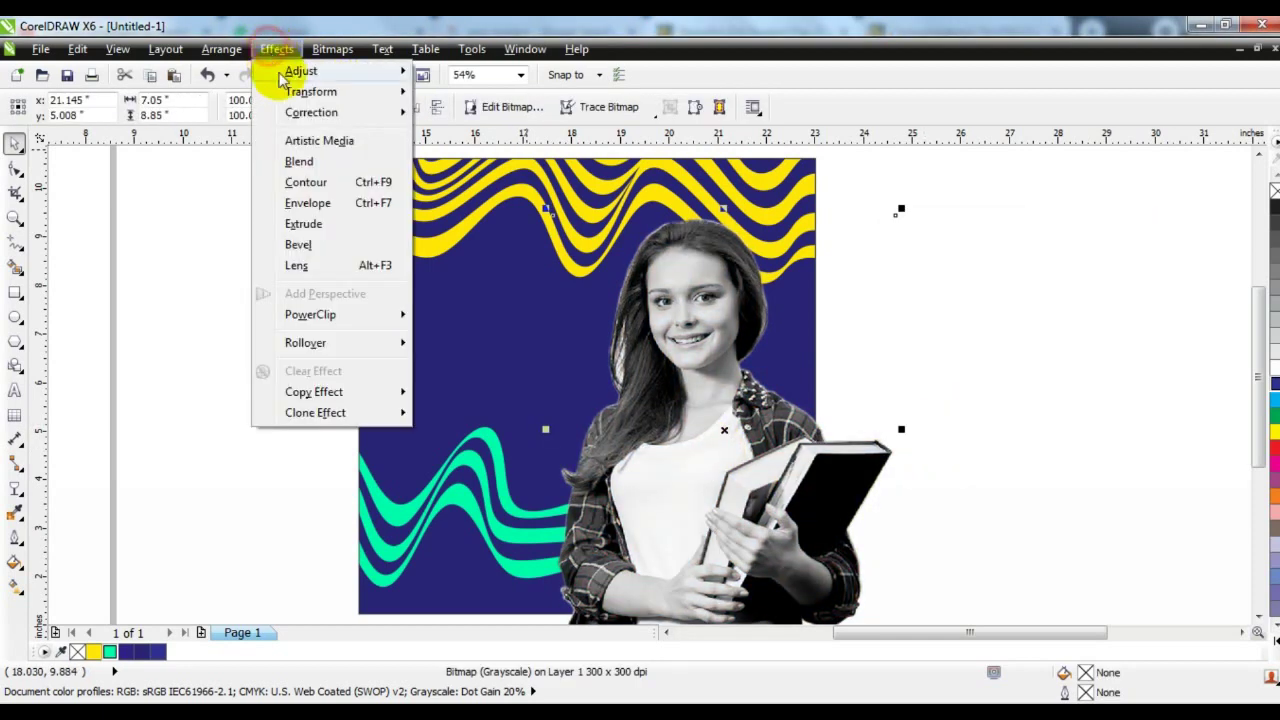
mouse_move(283, 80)
left_click(470, 163)
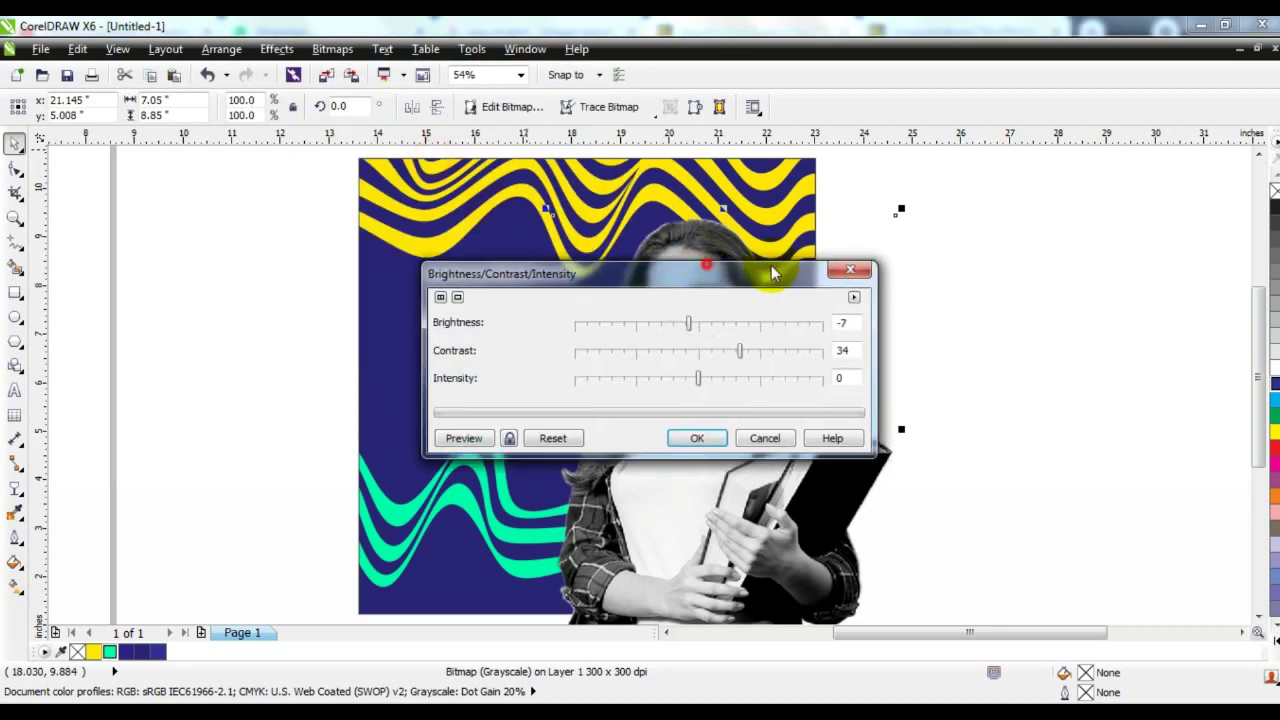
left_click_drag(713, 273, 1040, 273)
left_click(1029, 340)
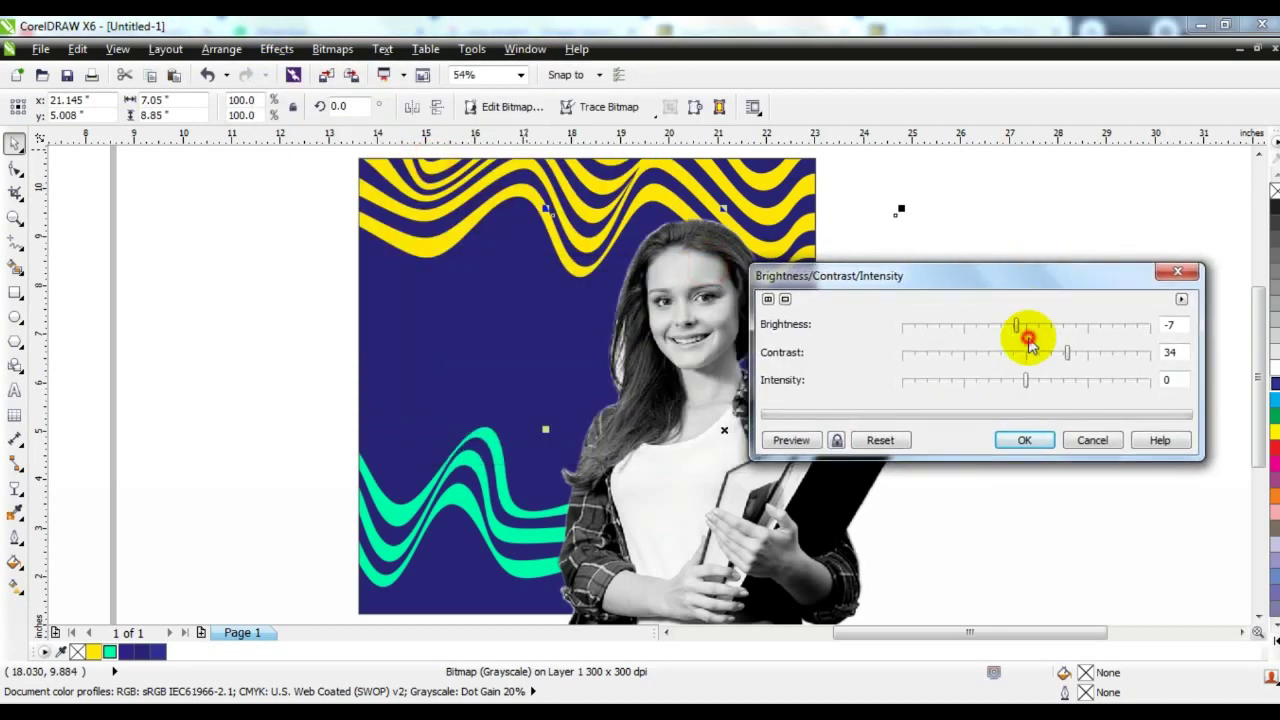
left_click(835, 438)
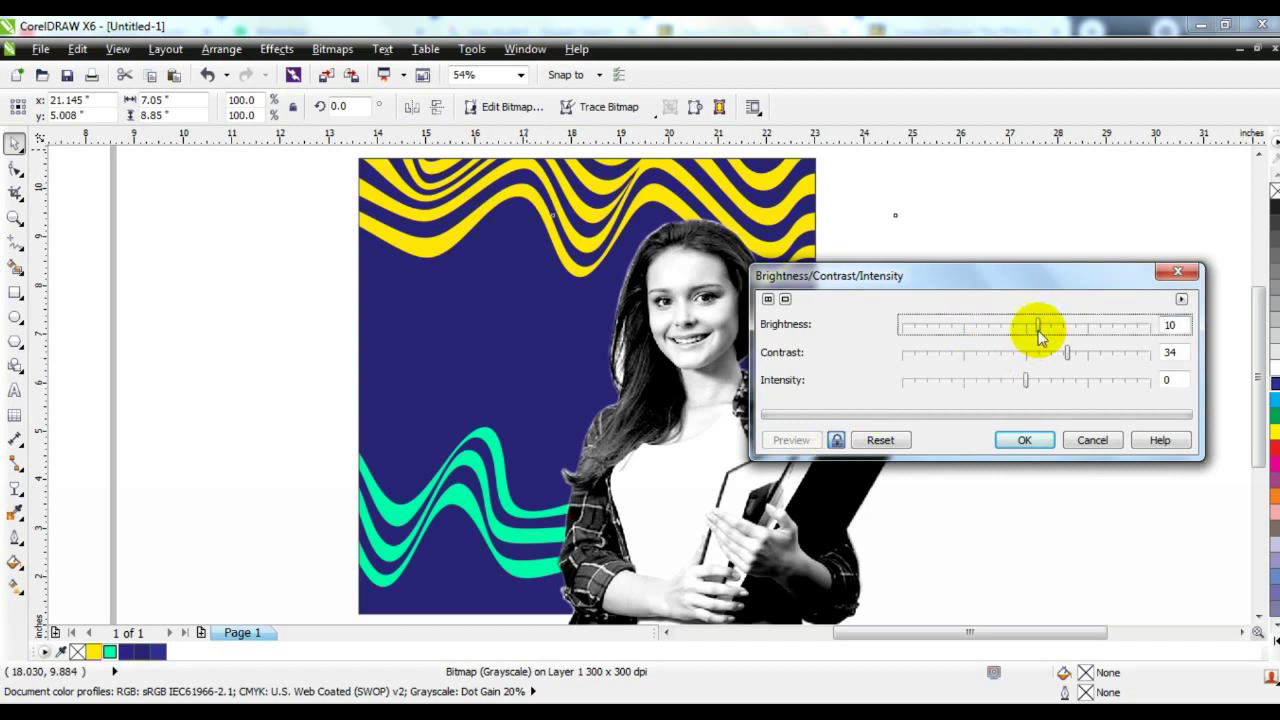
left_click_drag(1037, 330, 1033, 330)
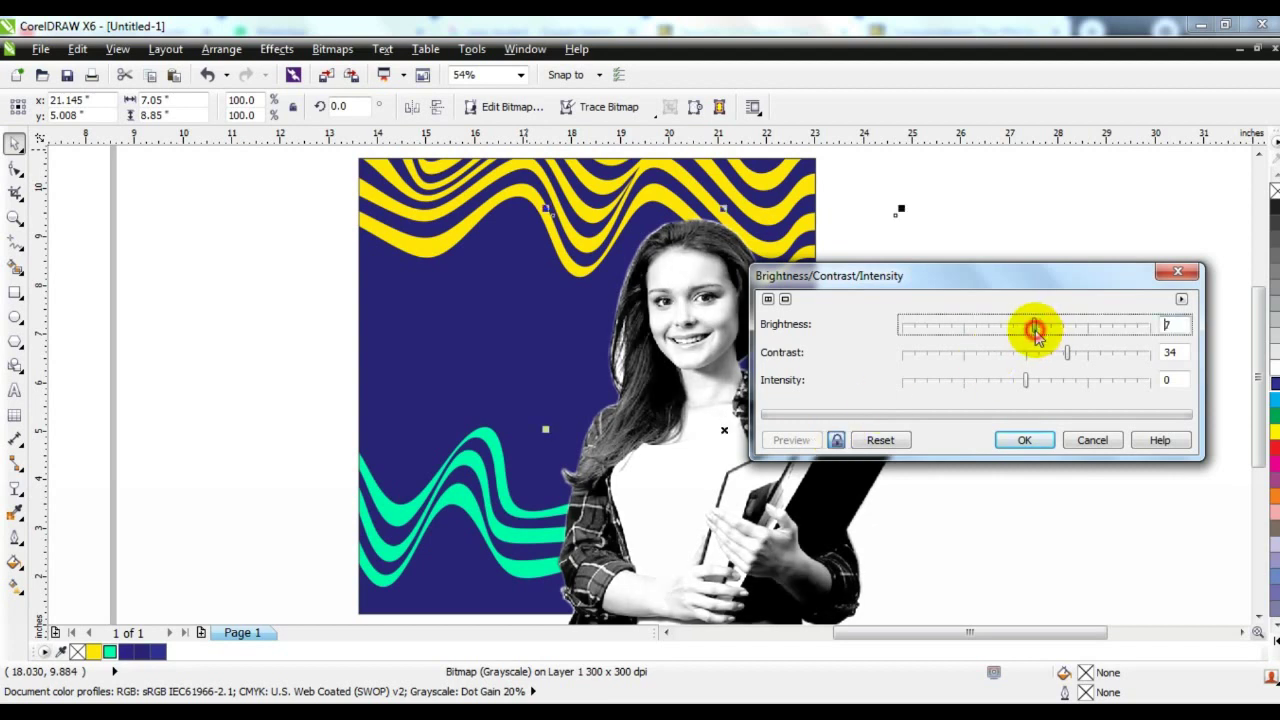
left_click(1030, 437)
left_click(1010, 401)
Shrink the student picture slightly to about 6.96 by 8.74 inches and shift it a little over the square's right side
left_click(784, 488)
left_click_drag(902, 211, 897, 217)
left_click_drag(817, 465, 812, 462)
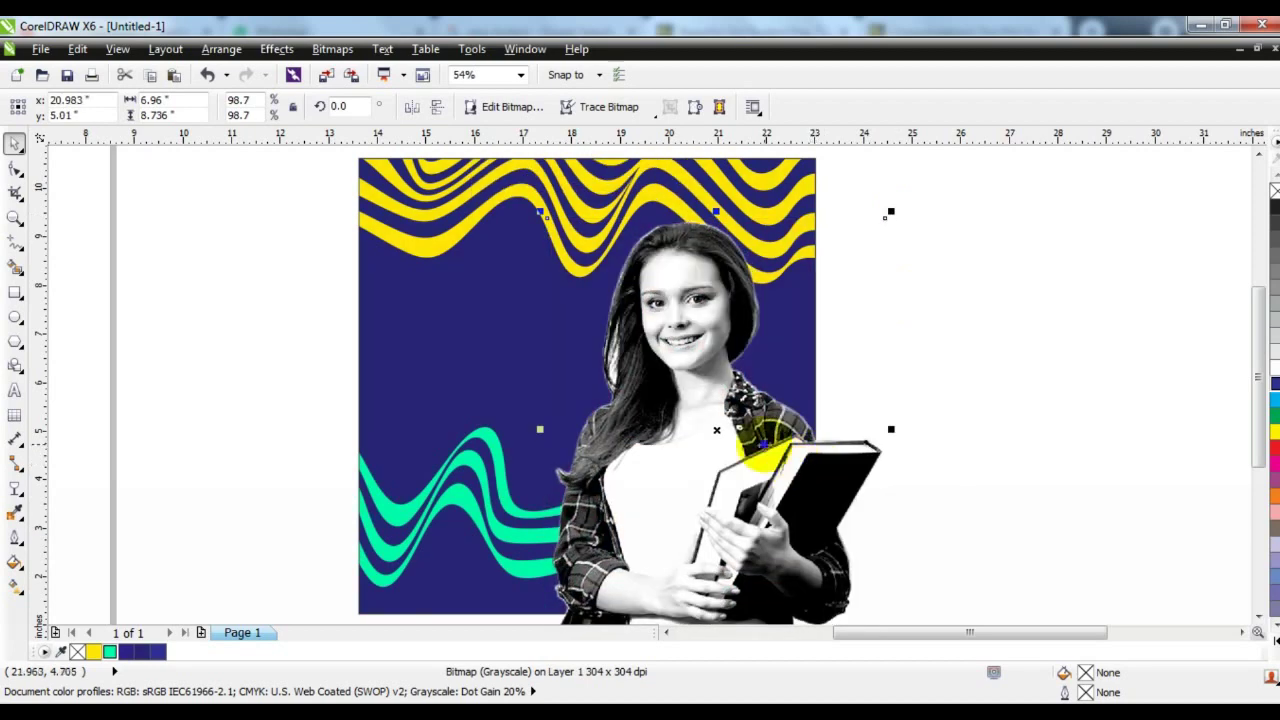
PowerClip the student picture inside the dark blue square
right_click(765, 448)
left_click(811, 25)
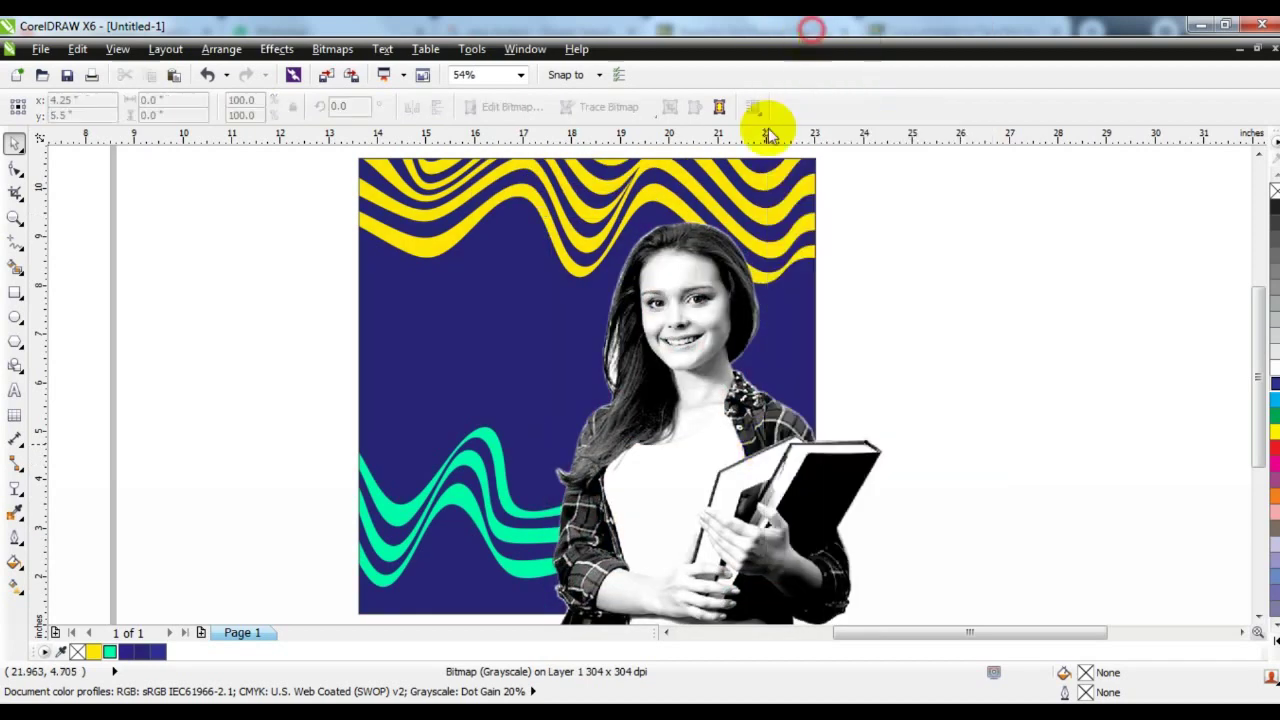
left_click(455, 215)
left_click(265, 423)
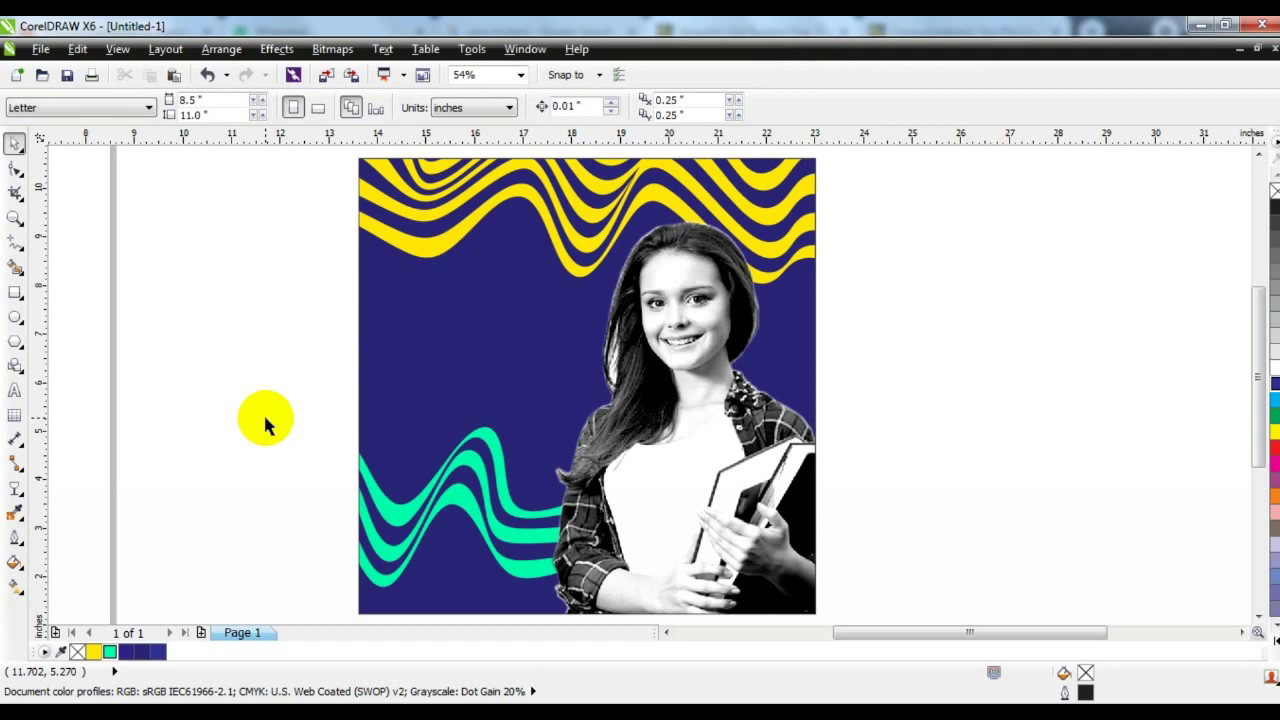
key("Escape")
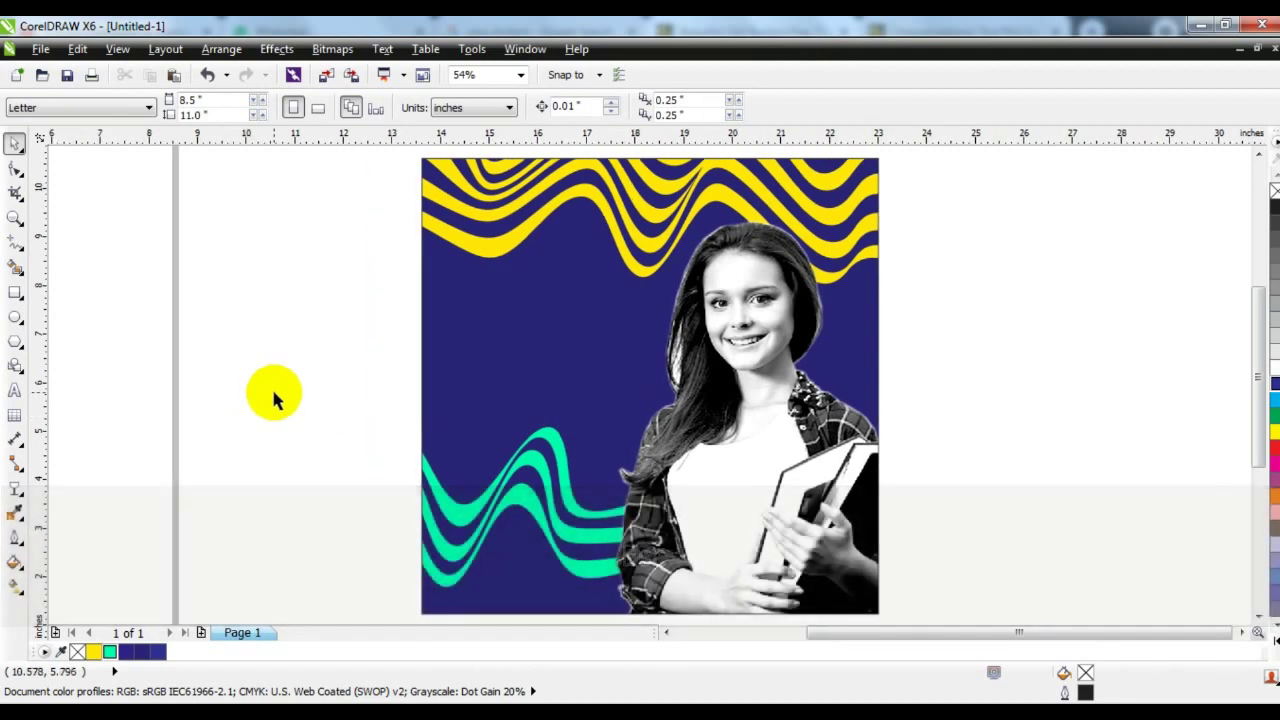
Add the two-line artistic text "Headline Here." beside the square, set it in CentraleSans XBold and enlarge it to about 59 pt
left_click(14, 390)
left_click(74, 334)
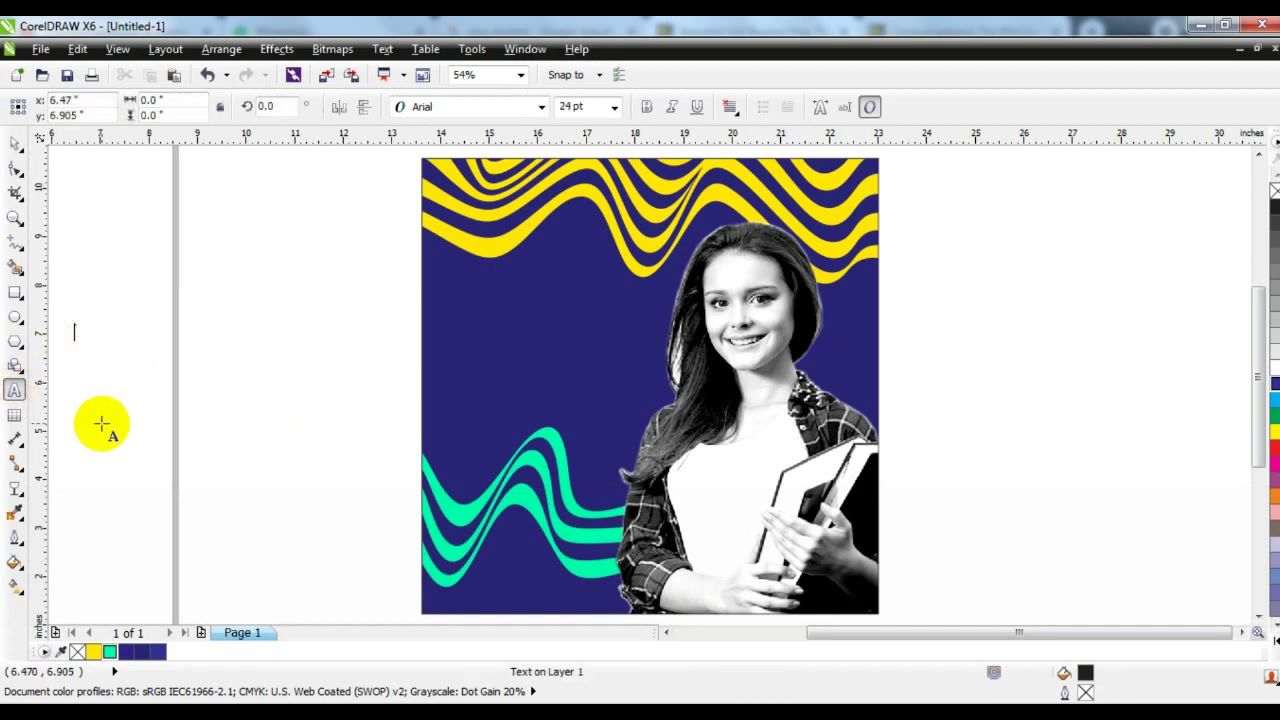
type("Headline")
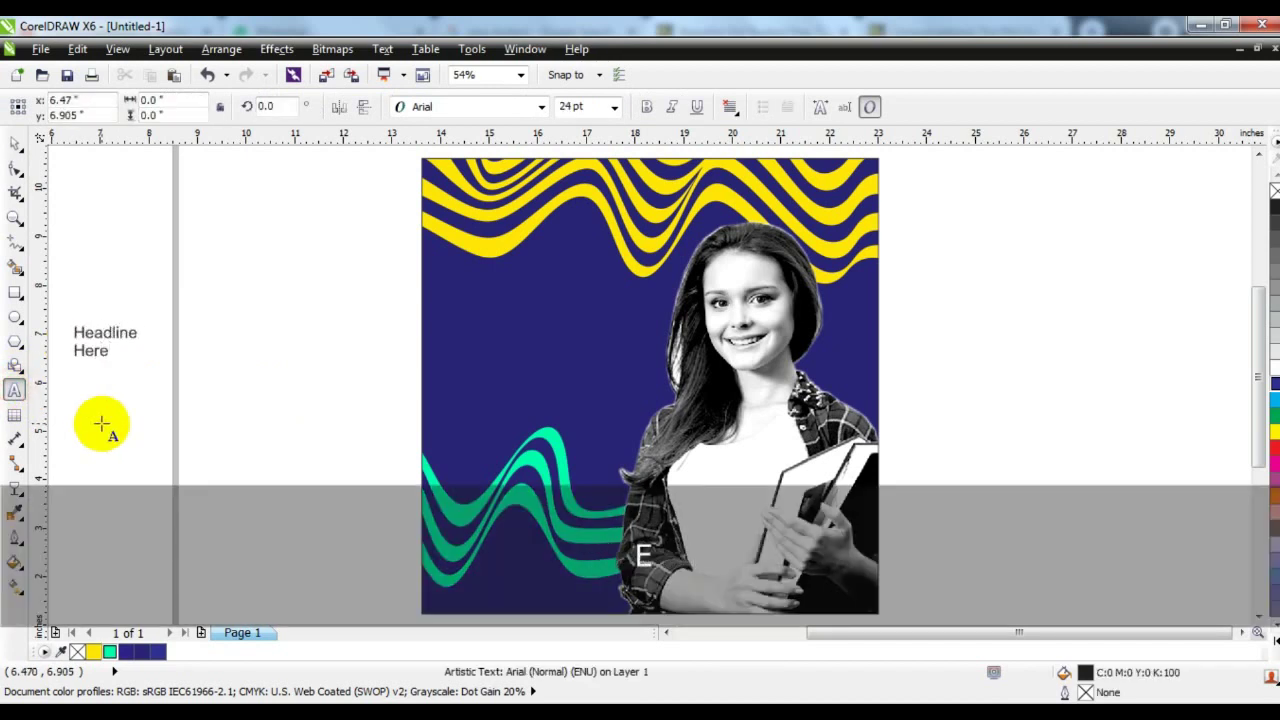
left_click(14, 140)
left_click(503, 107)
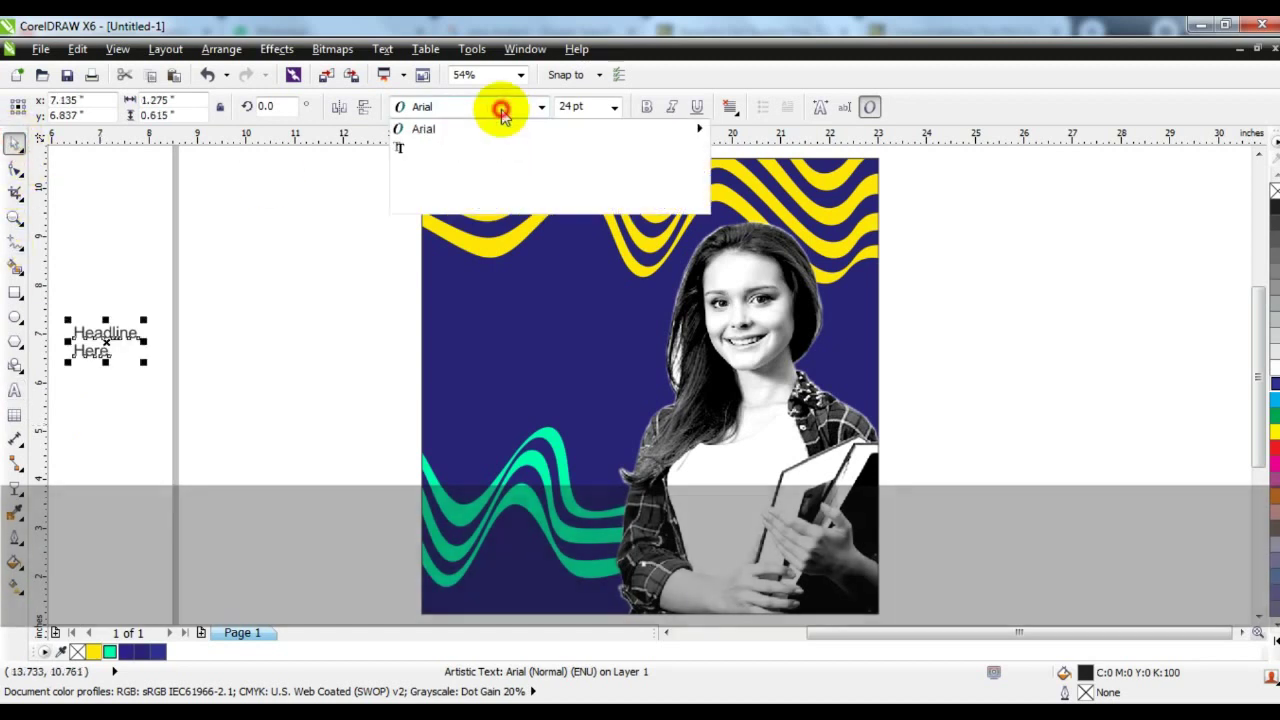
left_click(466, 184)
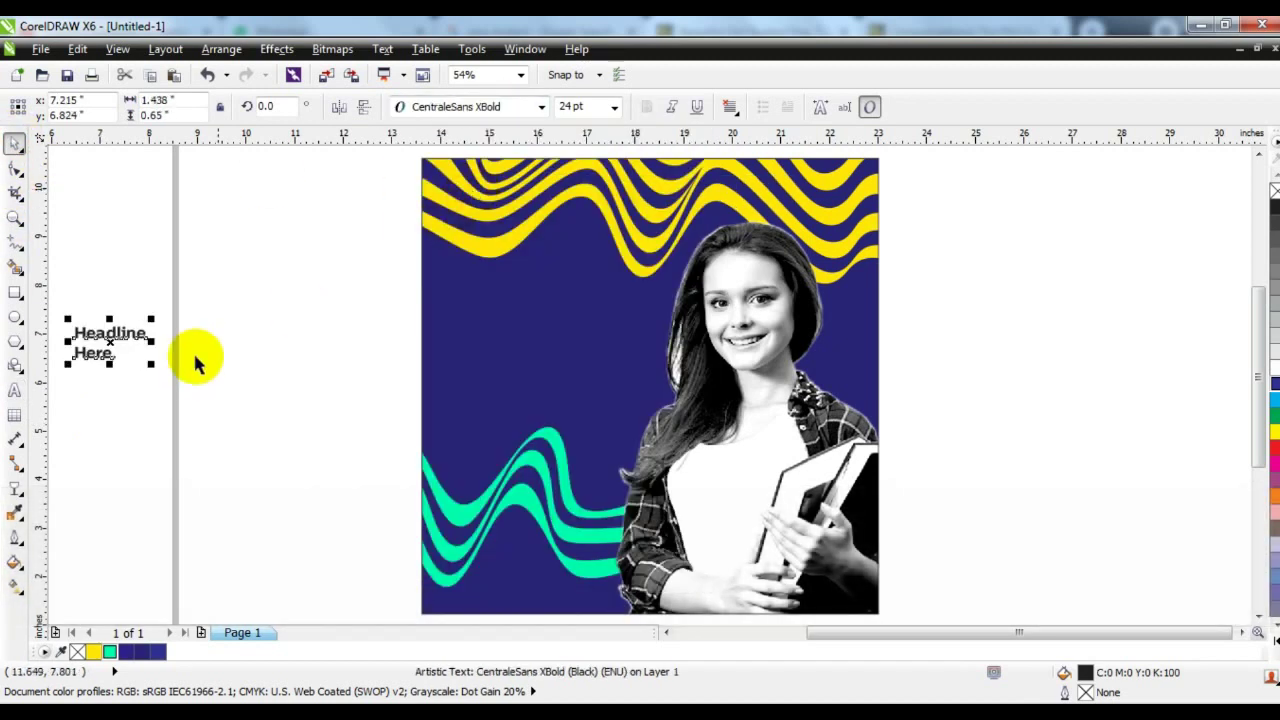
left_click_drag(151, 366, 254, 414)
Tighten the line spacing between the headline's two lines with the Shape tool
left_click(14, 170)
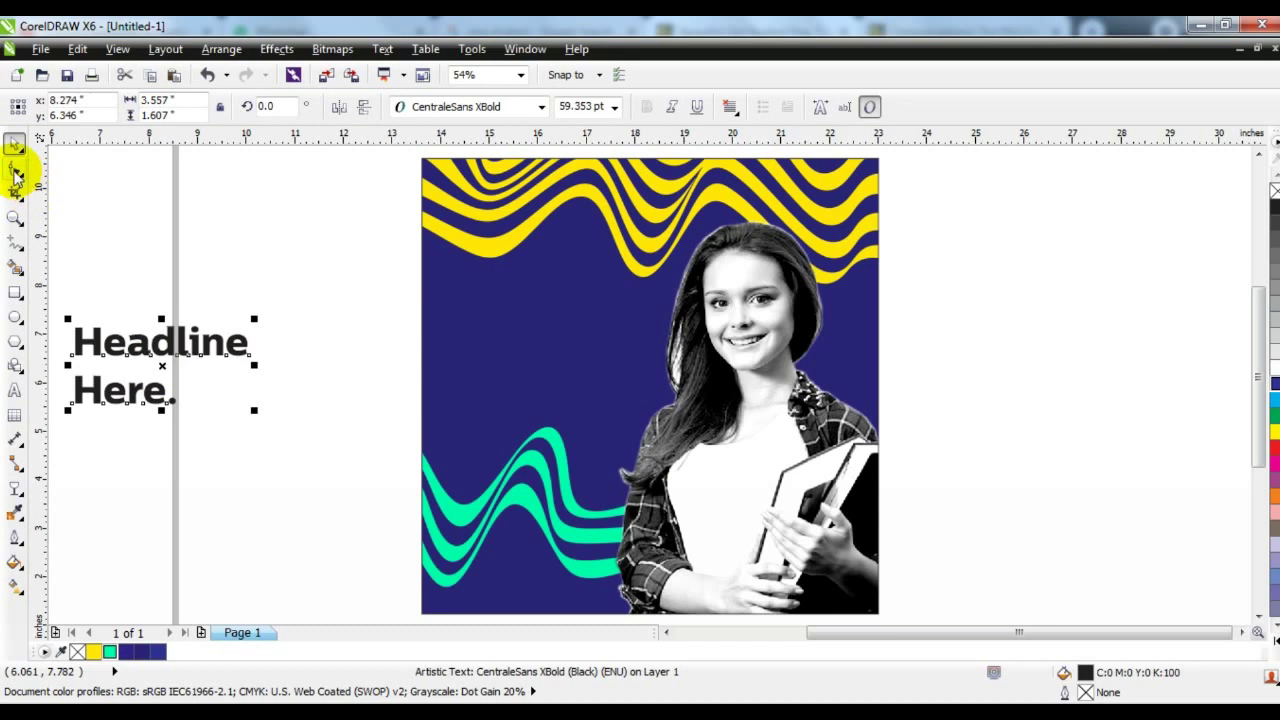
left_click(68, 412)
left_click_drag(68, 412, 68, 385)
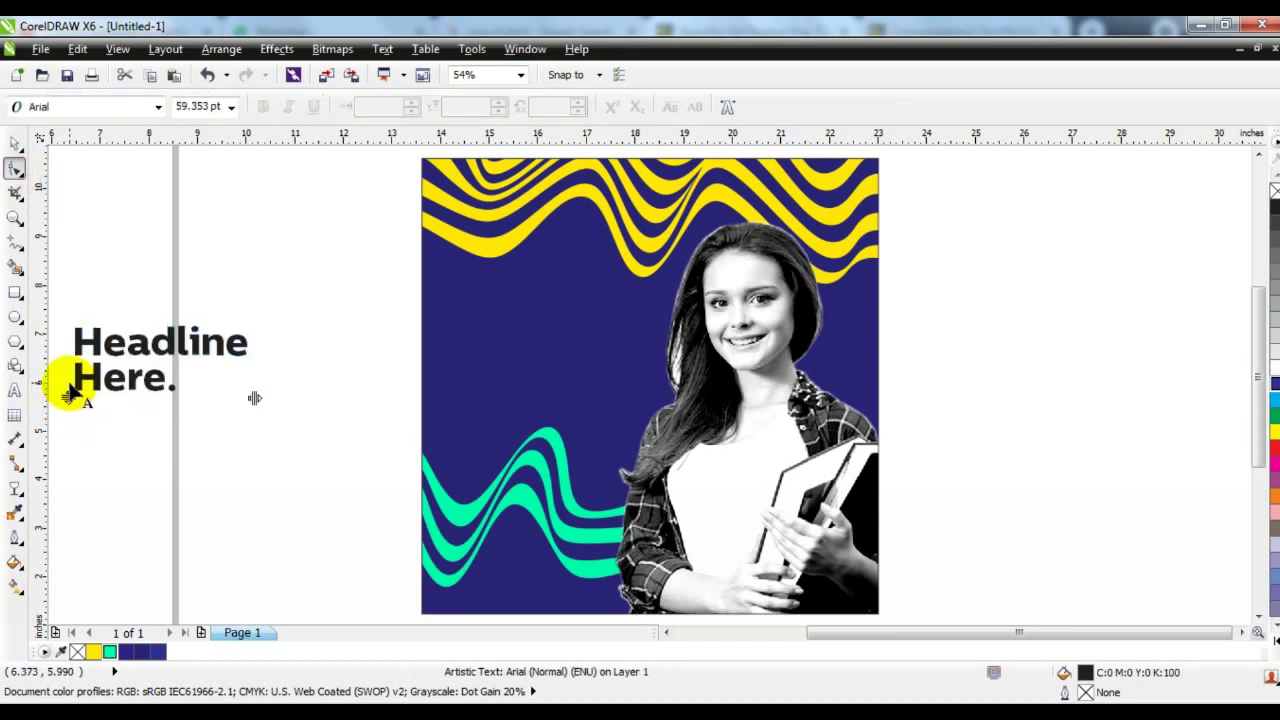
left_click(14, 143)
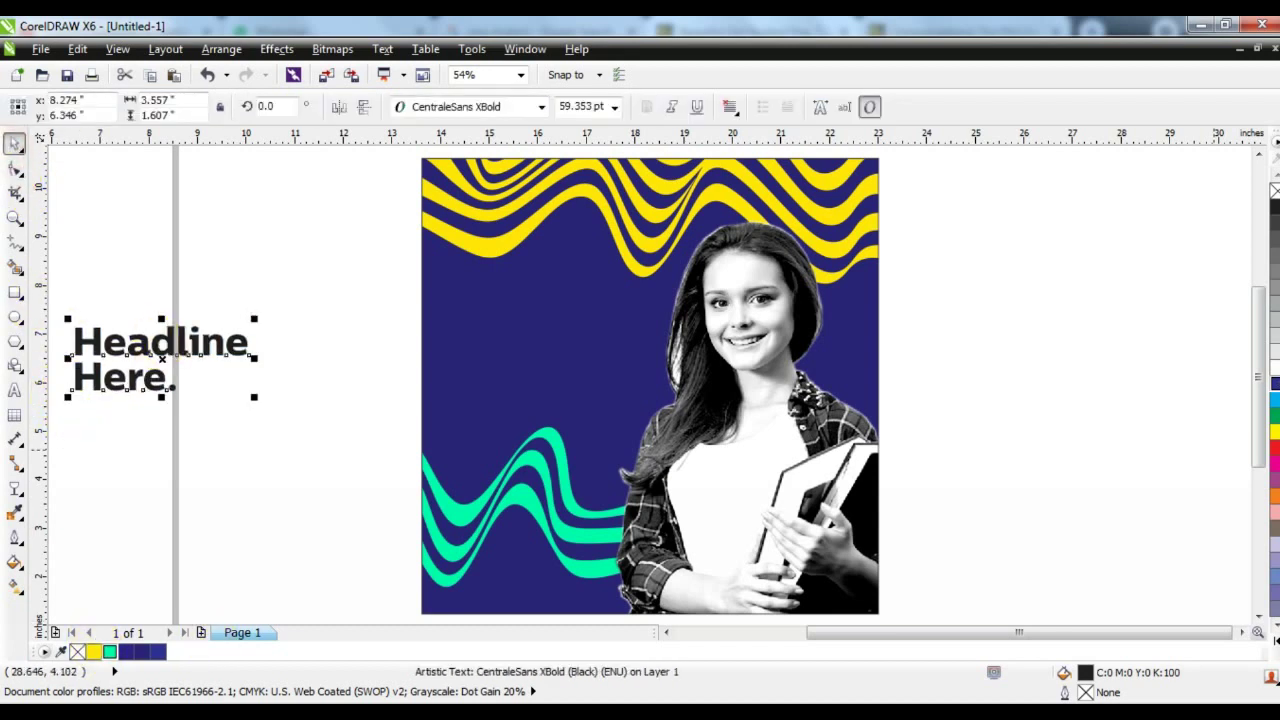
Place the headline on the blue area left of the student, colour it white and scale it to about 63.8 pt
left_click_drag(163, 349, 531, 298)
left_click_drag(610, 350, 638, 356)
left_click_drag(578, 305, 586, 305)
left_click(333, 340)
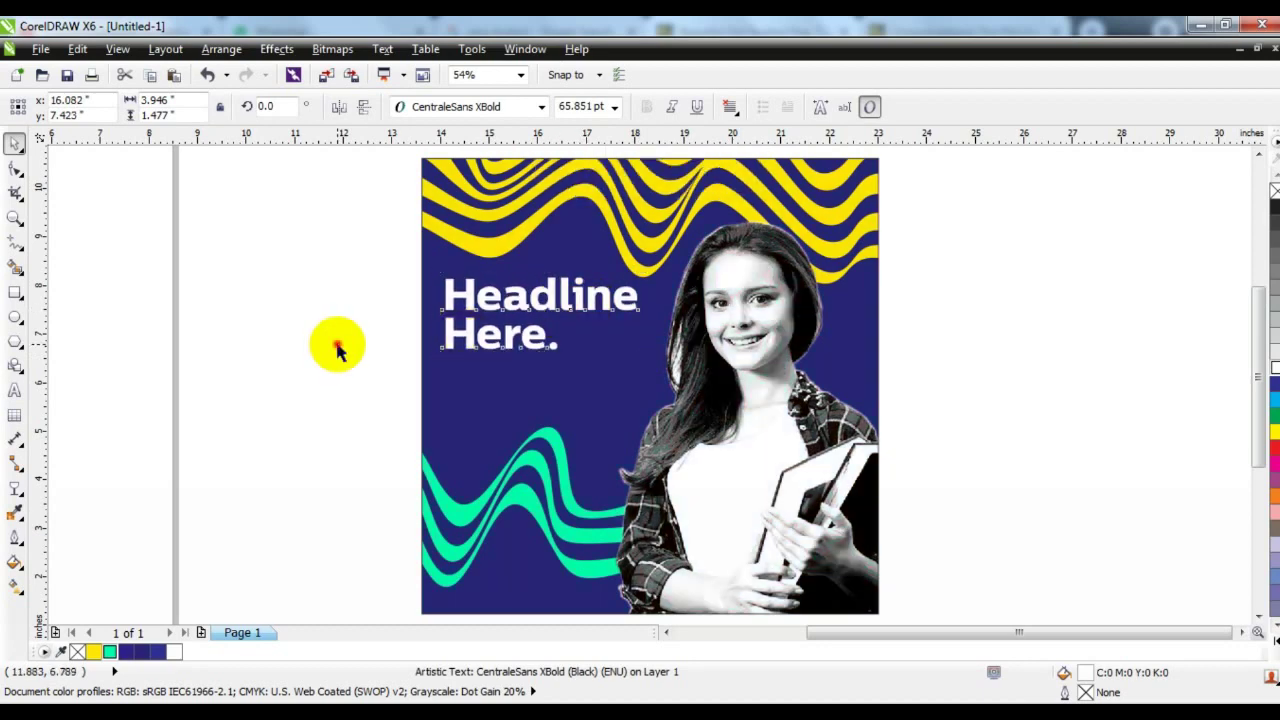
left_click(545, 345)
left_click_drag(643, 354, 634, 349)
left_click_drag(603, 294, 605, 298)
left_click(1009, 434)
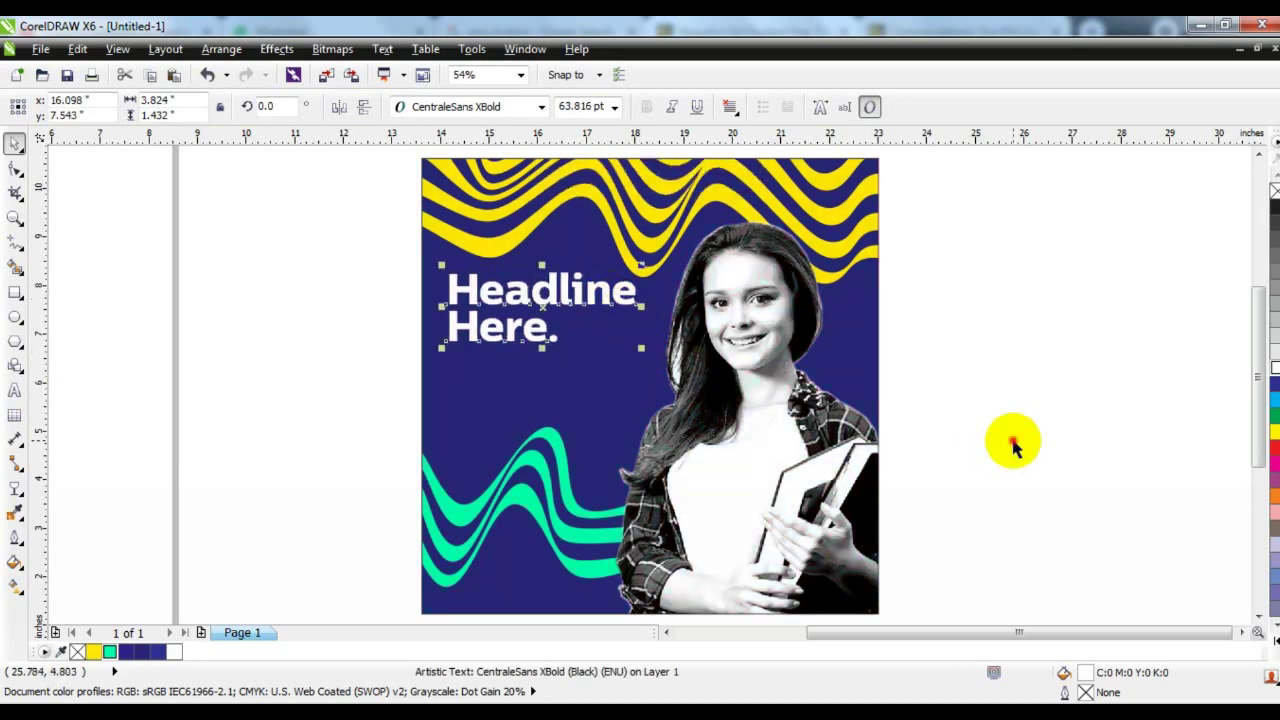
Paste the white lorem ipsum paragraph and place it directly below the headline
key("ctrl+v")
left_click_drag(215, 360, 579, 393)
left_click(1085, 400)
Edit the square's PowerClip contents, move the green wavy lines lower, stretch them wider to the right and finish editing
double_click(526, 468)
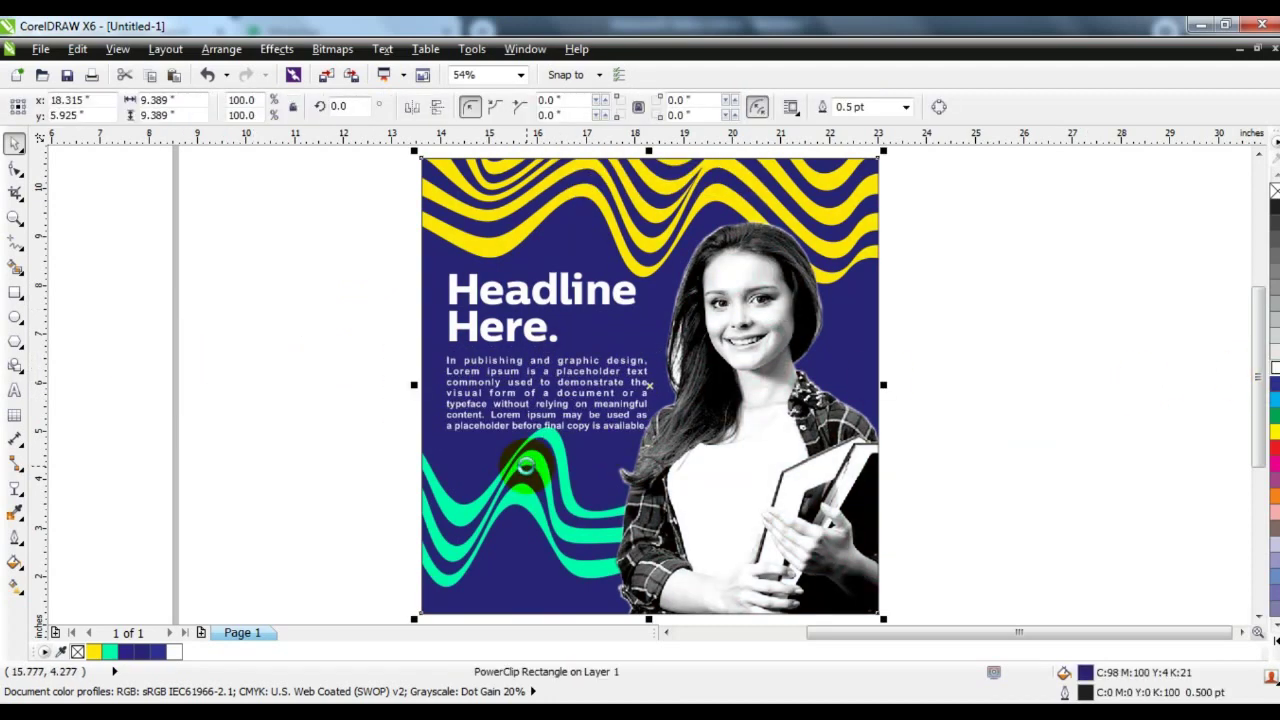
left_click(532, 461)
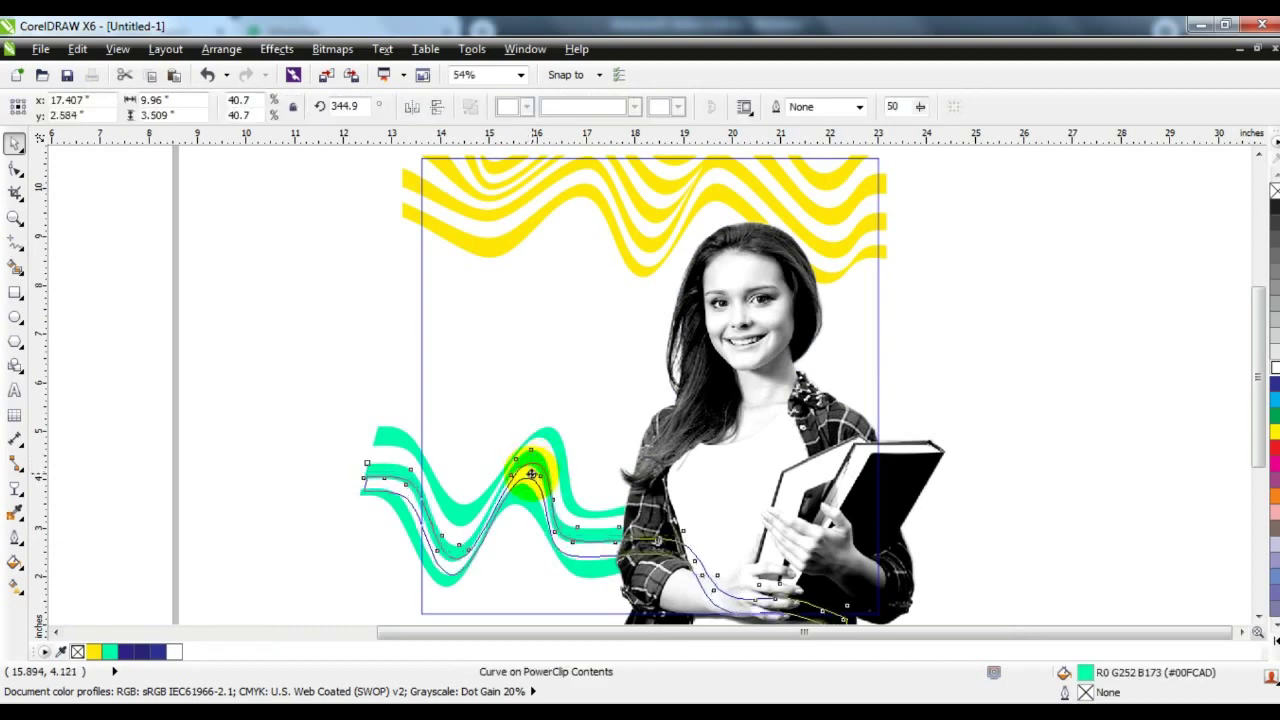
mouse_move(309, 386)
left_mouse_down()
mouse_move(826, 619)
mouse_move(968, 619)
left_mouse_up()
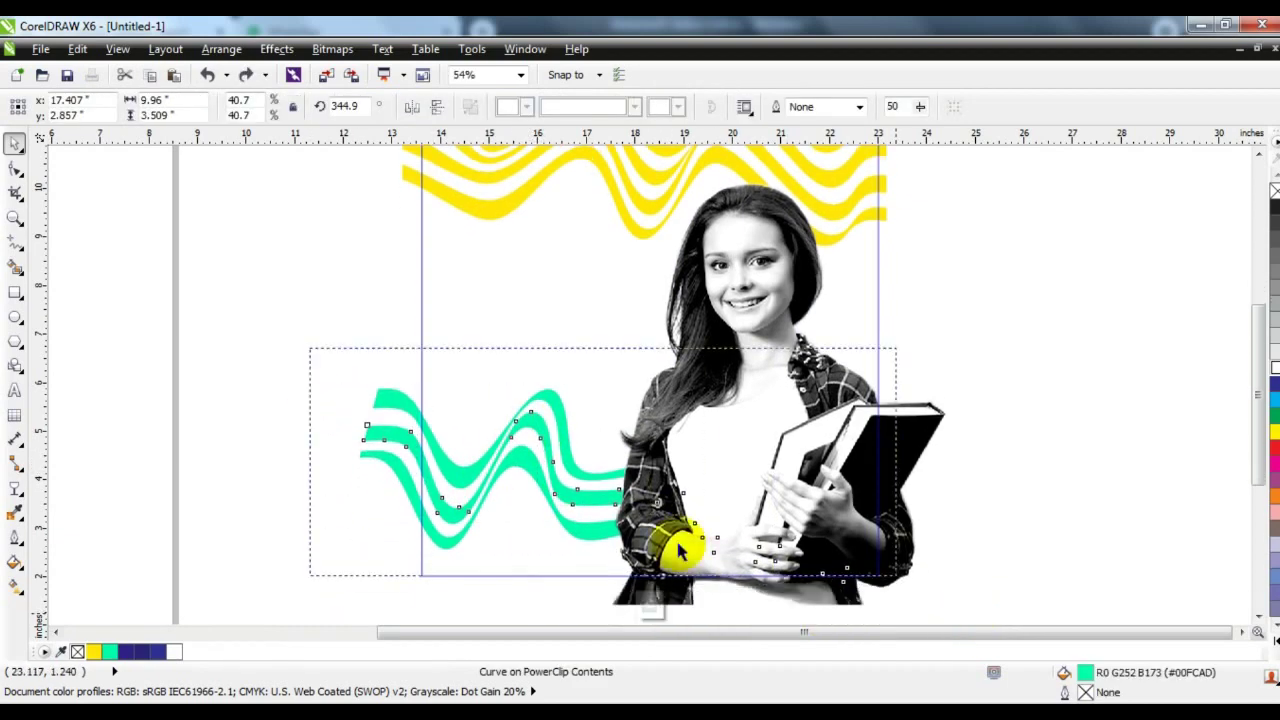
left_click_drag(605, 497, 608, 516)
left_click_drag(862, 516, 929, 514)
left_click(958, 519, "ctrl")
left_click(963, 519)
left_click(838, 516)
Fine-tune the position of the lorem ipsum paragraph between the headline and the green waves
scroll(742, 508, "up", 1)
left_click_drag(380, 338, 425, 376)
left_click_drag(670, 465, 665, 457)
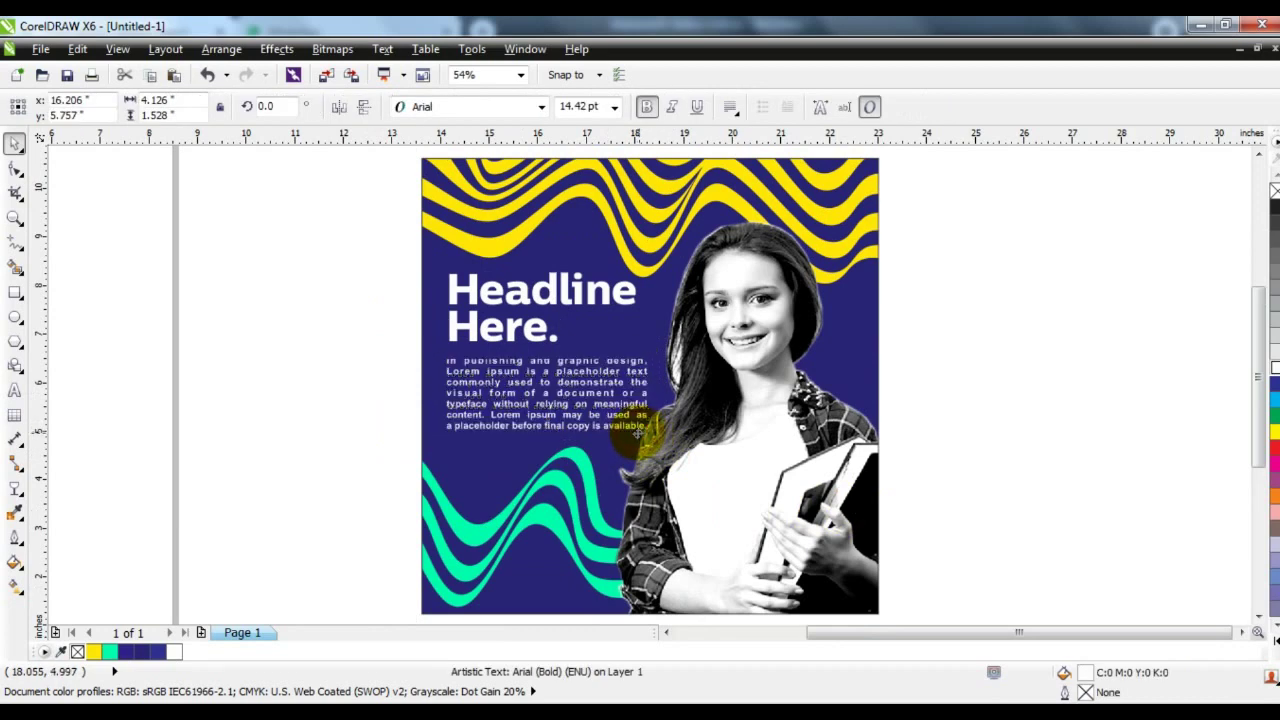
left_click(937, 443)
Zoom to the finished square design and review it in full-screen preview
scroll(733, 443, "down", 2)
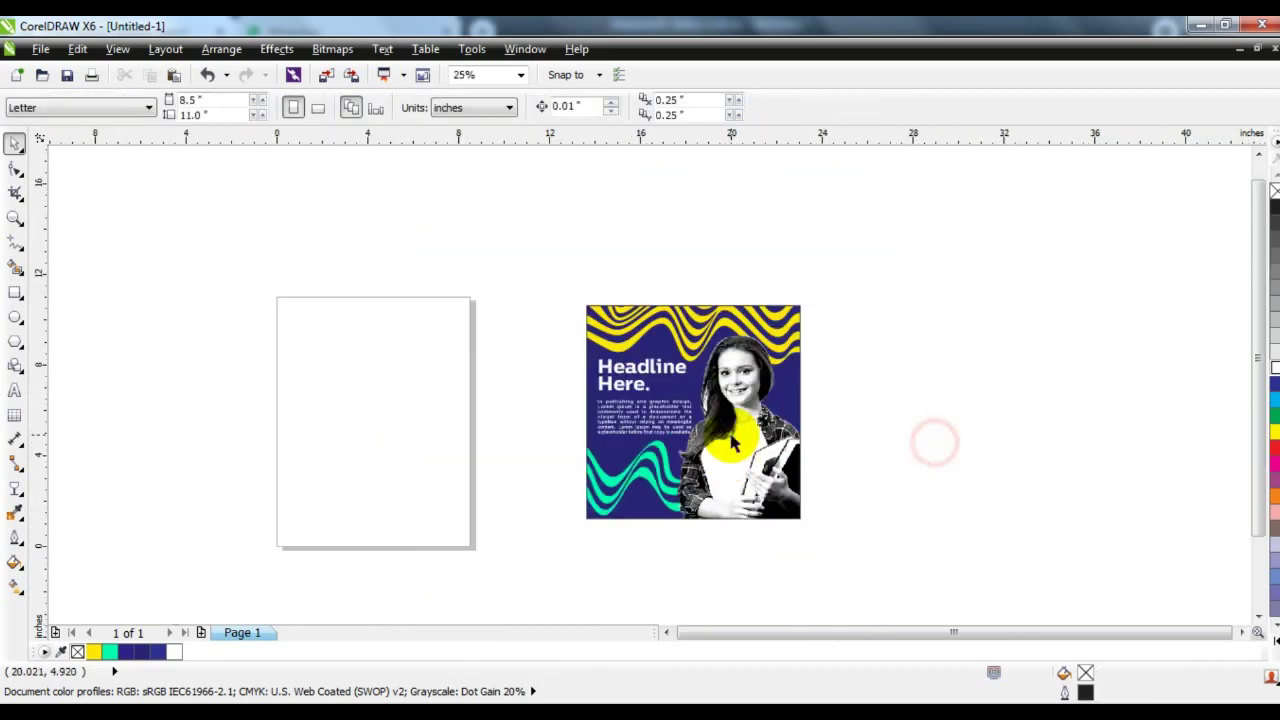
left_click(15, 217)
left_click_drag(528, 274, 930, 556)
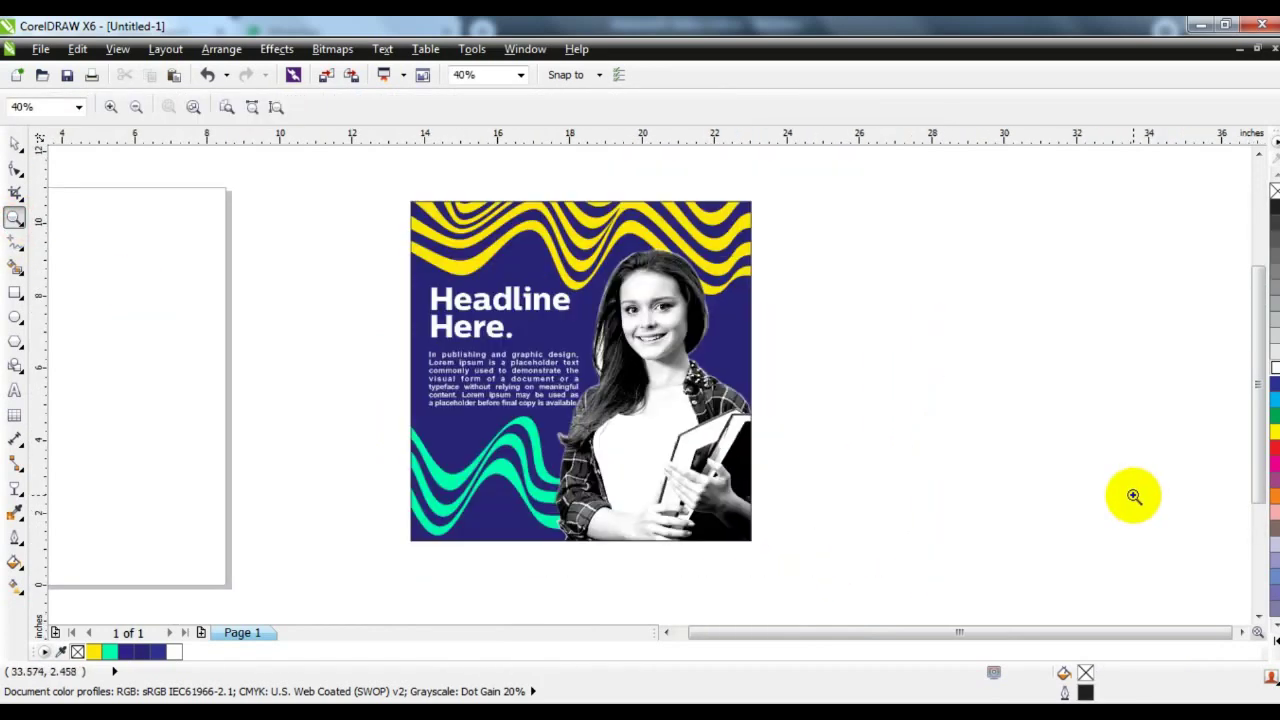
key("F9")
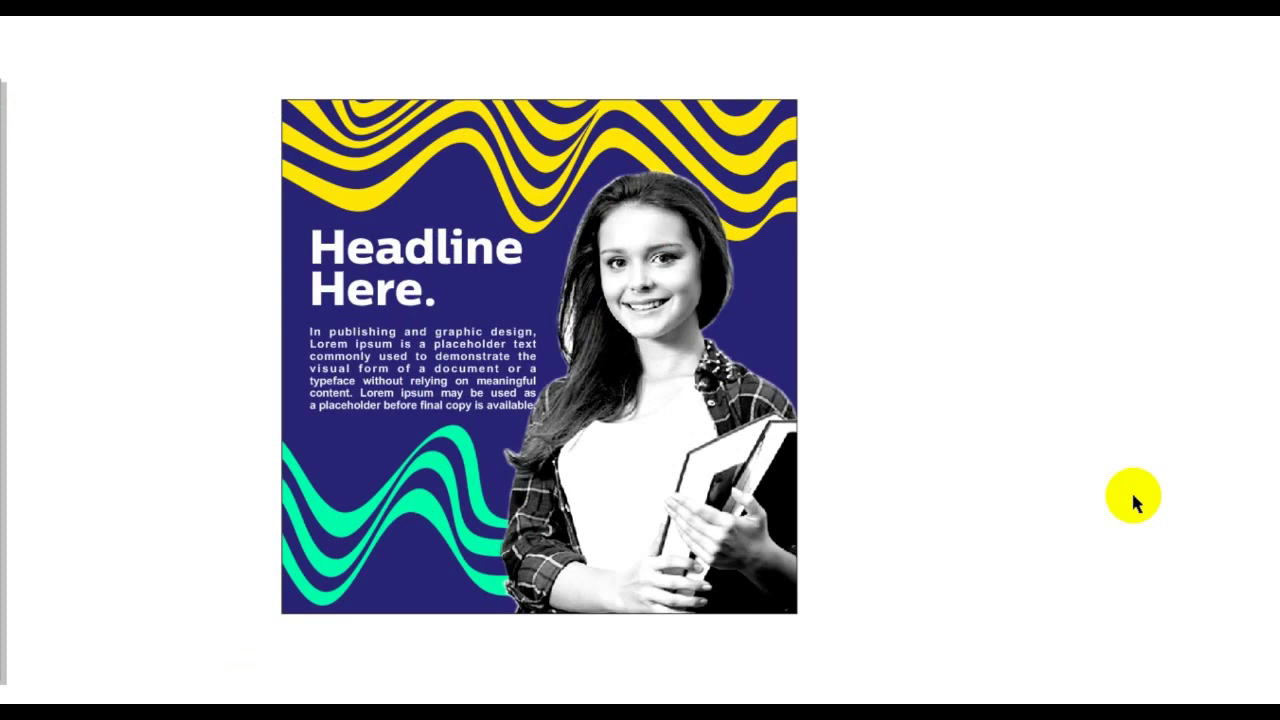